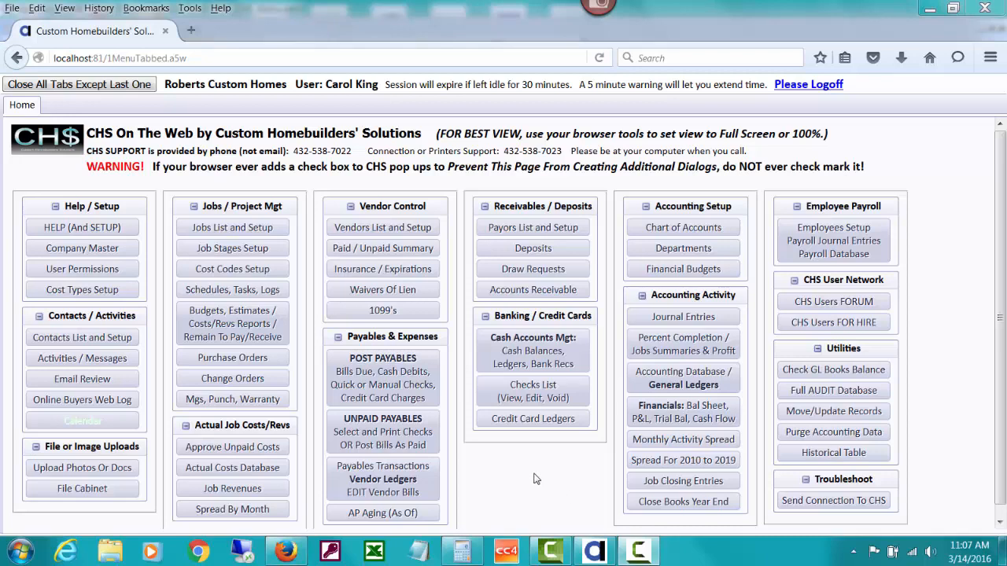
Copy the whole vendor refunds help text from the Post Payables menu into a blank Notepad document and close the help
{"action": "left_click", "coordinate": [401, 391]}
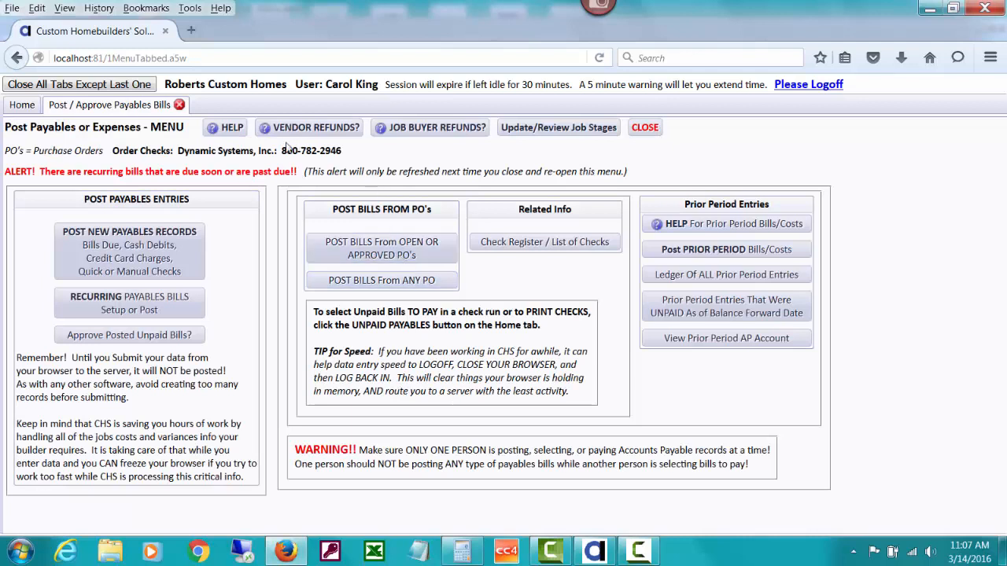
{"action": "left_click", "coordinate": [343, 128]}
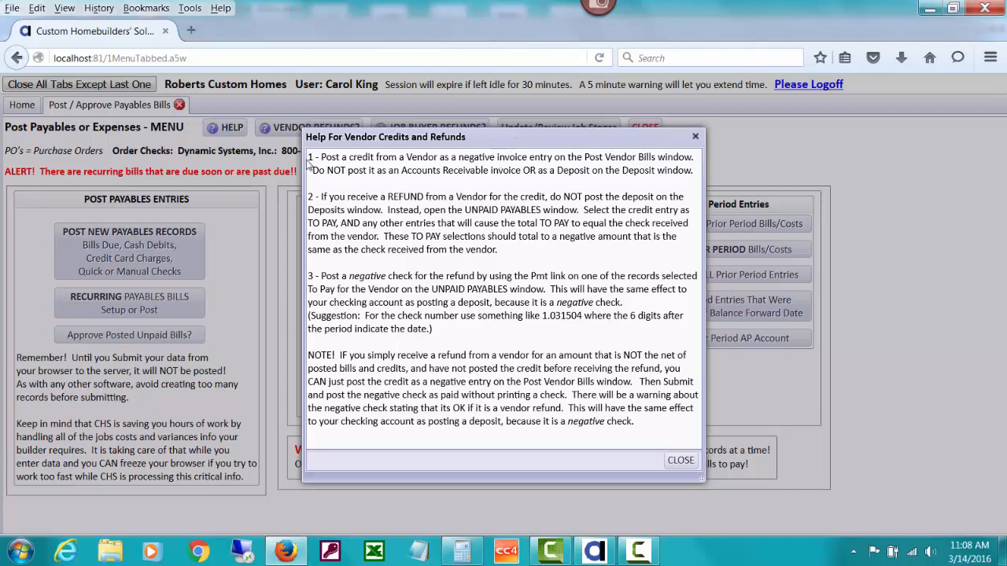
{"action": "left_click_drag", "start_coordinate": [309, 157], "coordinate": [645, 428]}
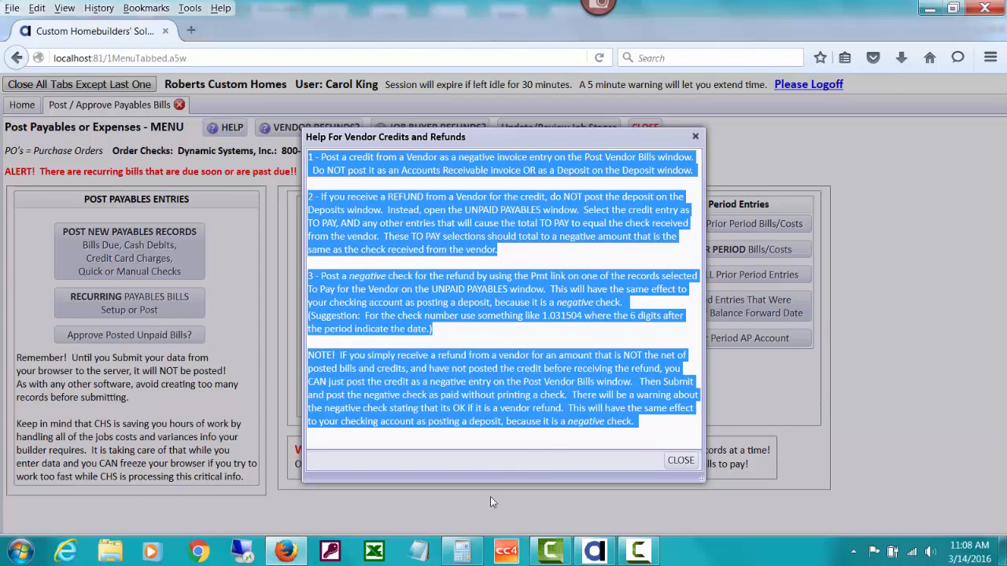
{"action": "left_click", "coordinate": [421, 555]}
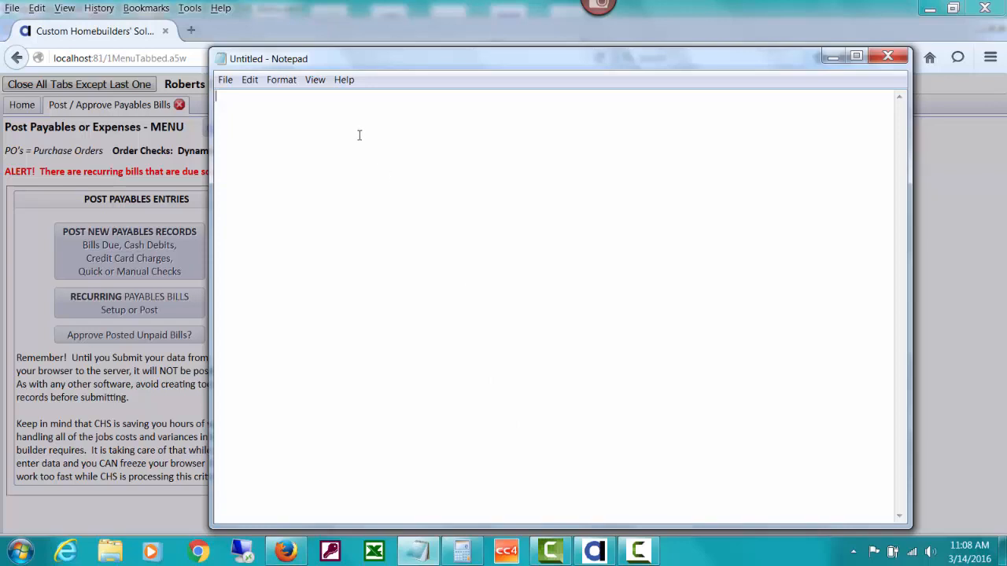
{"action": "type", "text": "1 - Post a credit from a Vendor as a negative invoice entry on the Post Vendor Bills window.  Do NOT post it as an Accounts Receivable invoice OR as a Deposit on the Deposit window.  2 - If you receive a REFUND from a Vendor for the credit, do NOT post the deposit on the Deposits window.  Instead, open the UNPAID PAYABLES window.  Select the credit entry as TO PAY, AND any other entries that will cause the total TO PAY to equal the check received from the vendor.  These TO PAY selections should total to a negative amount that is the same as the check received from the vendor.  3 - Post a negative check for the refund by using the Pmt link on one of the records selected To Pay for the Vendor on the UNPAID PAYABLES window.  This will have the same effect to your checking account as posting a deposit, because it is a negative check.   (Suggestion:  For the check number use something like 1.031504 where the 6 digits after the period indicate the date.)  NOTE!  IF you simply receive a refund from a vendor for an amount that is NOT the net of posted bills and credits, and have not posted the credit before receiving the refund, you CAN just post the credit as a negative entry on the Post Vendor Bills window.   Then Submit and post the negative check as paid without printing a check.  There will be a warning about the negative check stating that its OK if it is a vendor refund.  This will have the same effect to your checking account as posting a deposit, because it is a negative check."}
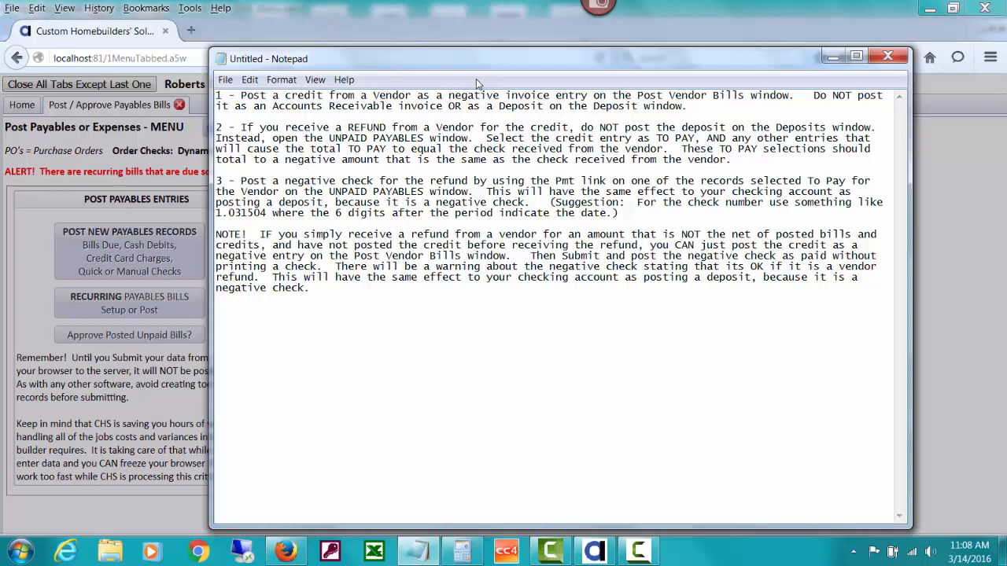
{"action": "left_click", "coordinate": [832, 58]}
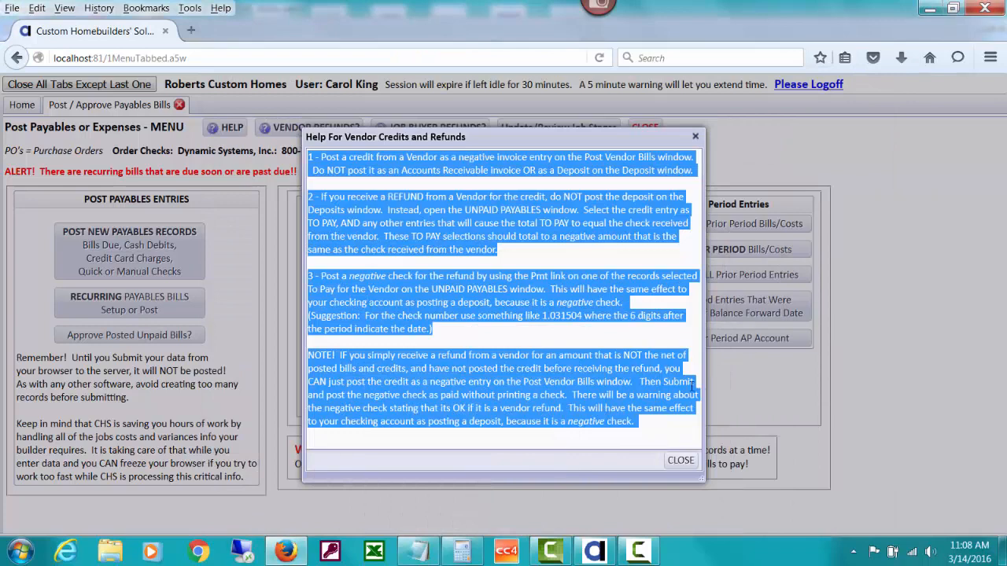
{"action": "left_click", "coordinate": [659, 350]}
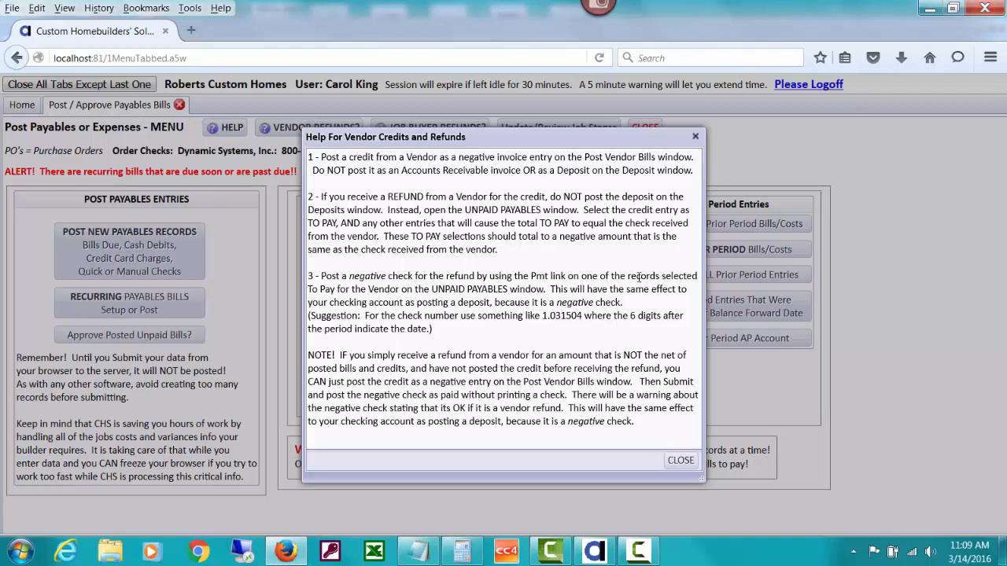
{"action": "left_click", "coordinate": [680, 461]}
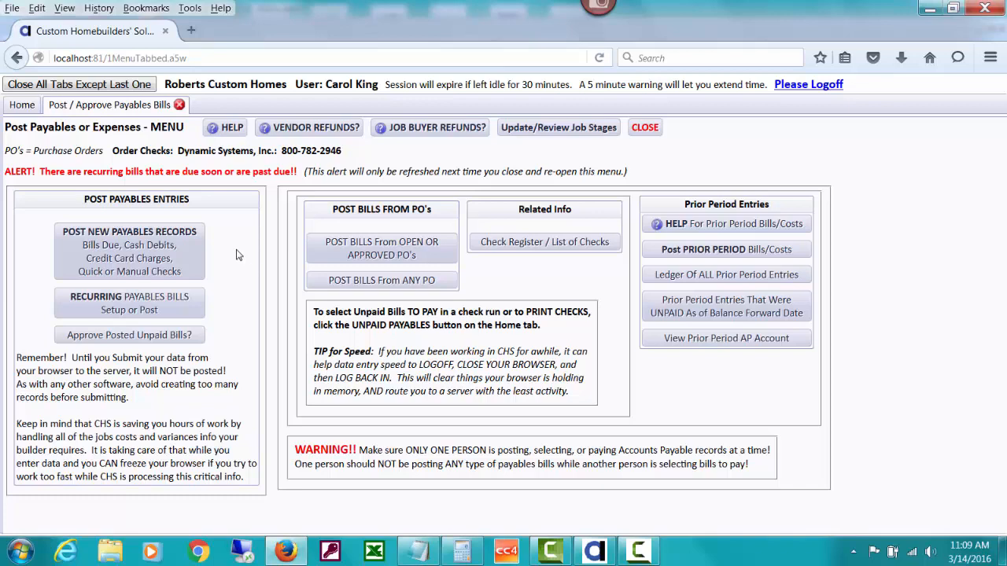
Start a new job-related payables bill for vendor FERGUSON
{"action": "left_click", "coordinate": [185, 261]}
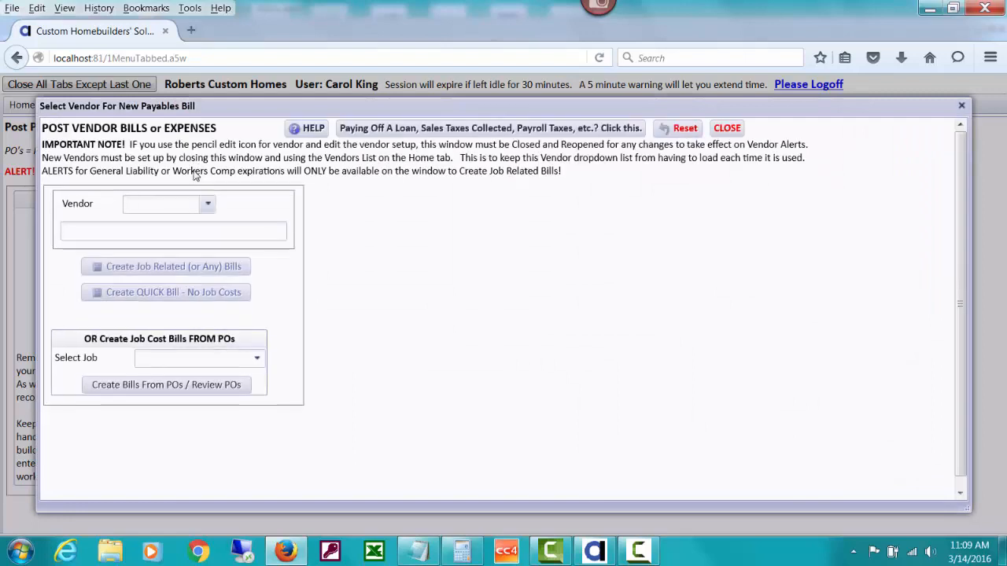
{"action": "type", "text": "fer"}
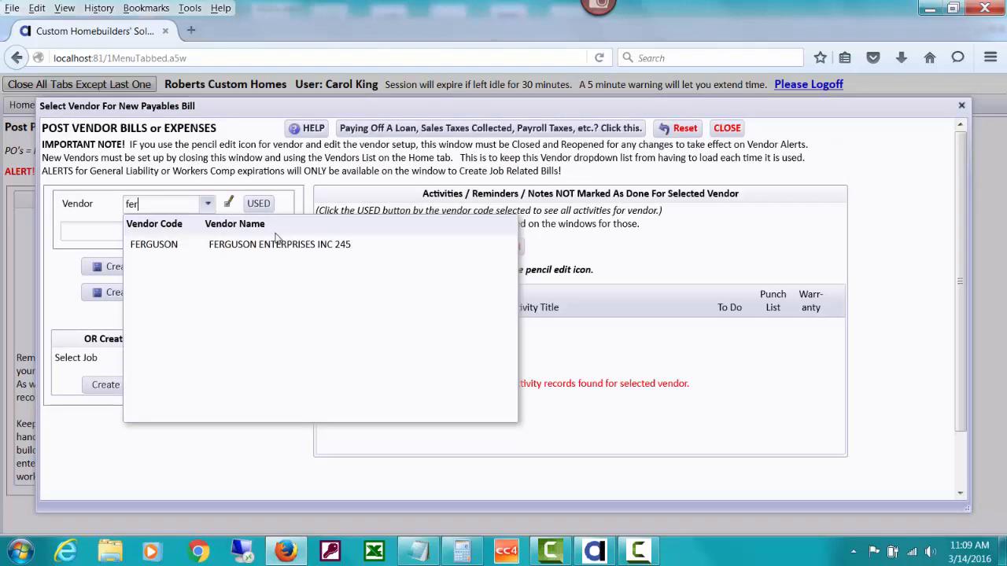
{"action": "left_click", "coordinate": [279, 245]}
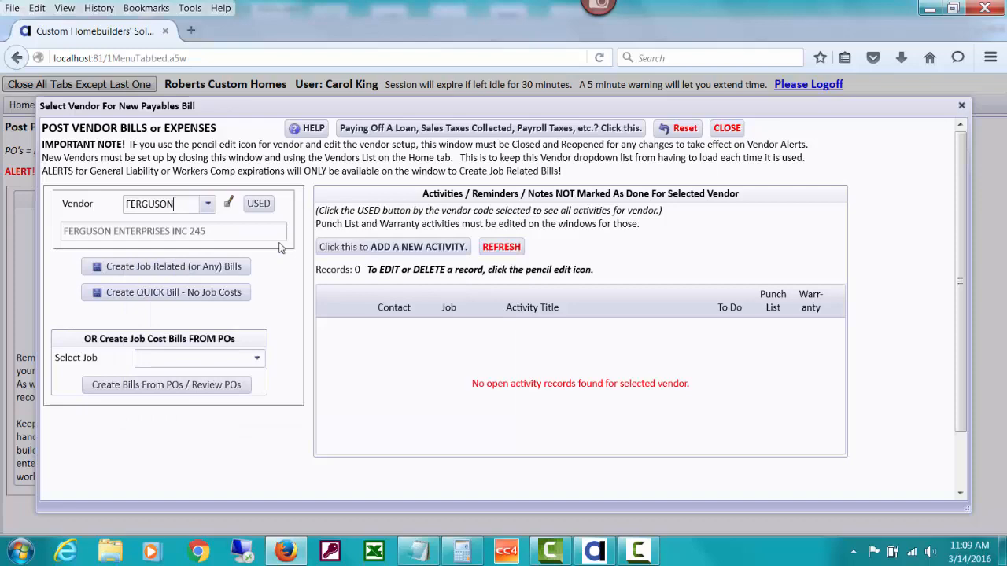
{"action": "left_click", "coordinate": [153, 268]}
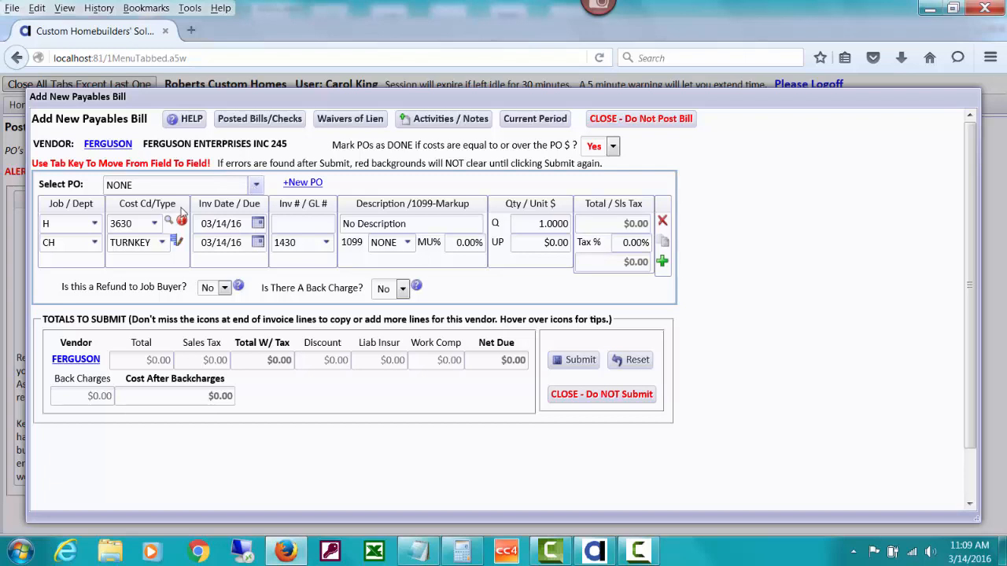
Assign PO LAVELLE-3680-119 to the bill, accepting the duplicate invoice number, and review the info for its cost code
{"action": "left_click", "coordinate": [155, 225]}
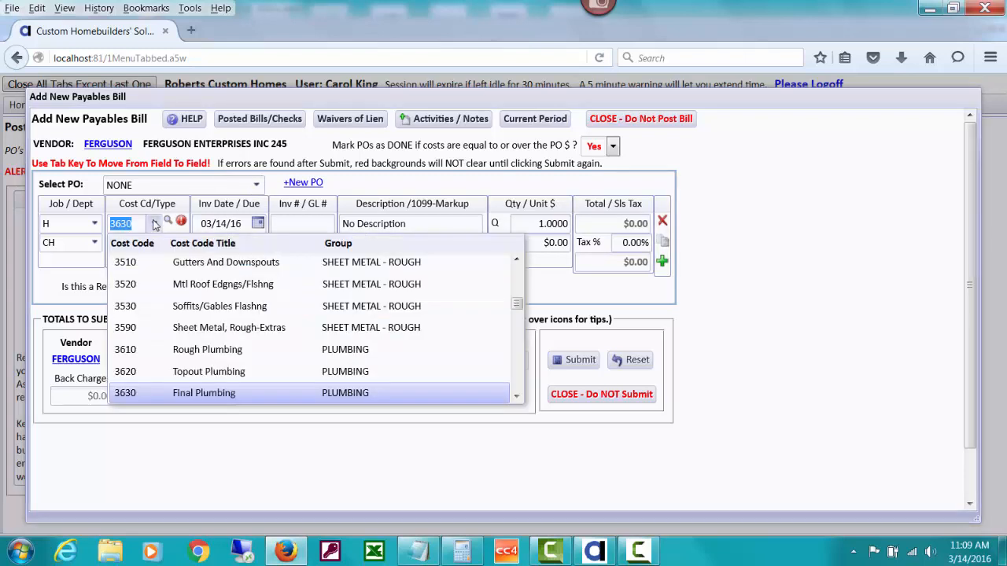
{"action": "left_click", "coordinate": [196, 188]}
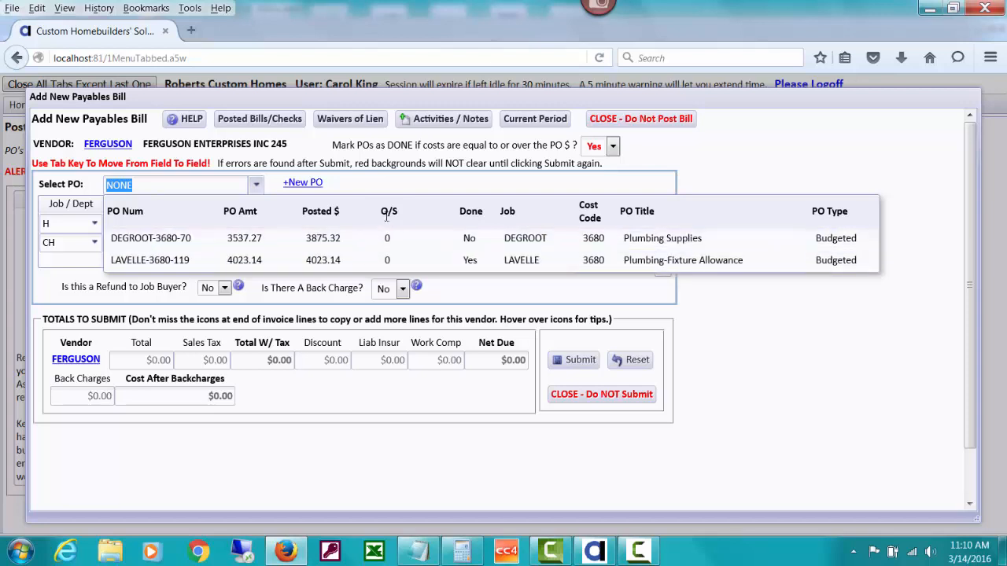
{"action": "left_click", "coordinate": [331, 267]}
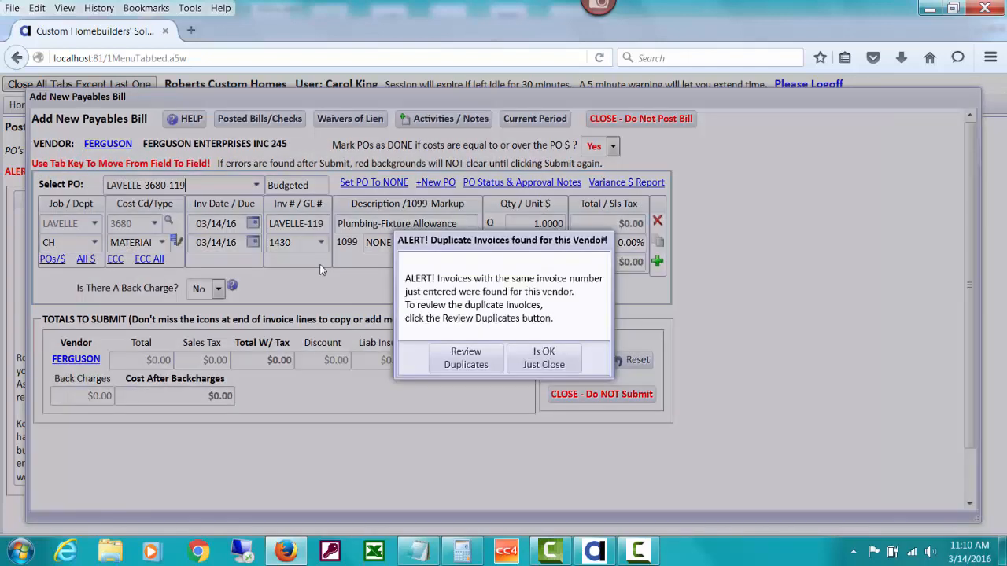
{"action": "left_click", "coordinate": [542, 359]}
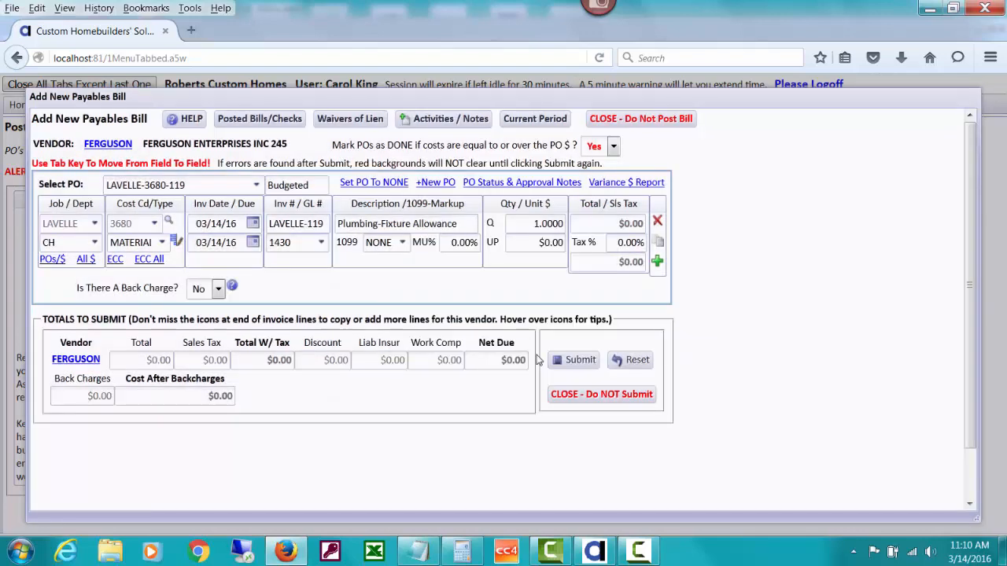
{"action": "left_click", "coordinate": [168, 223]}
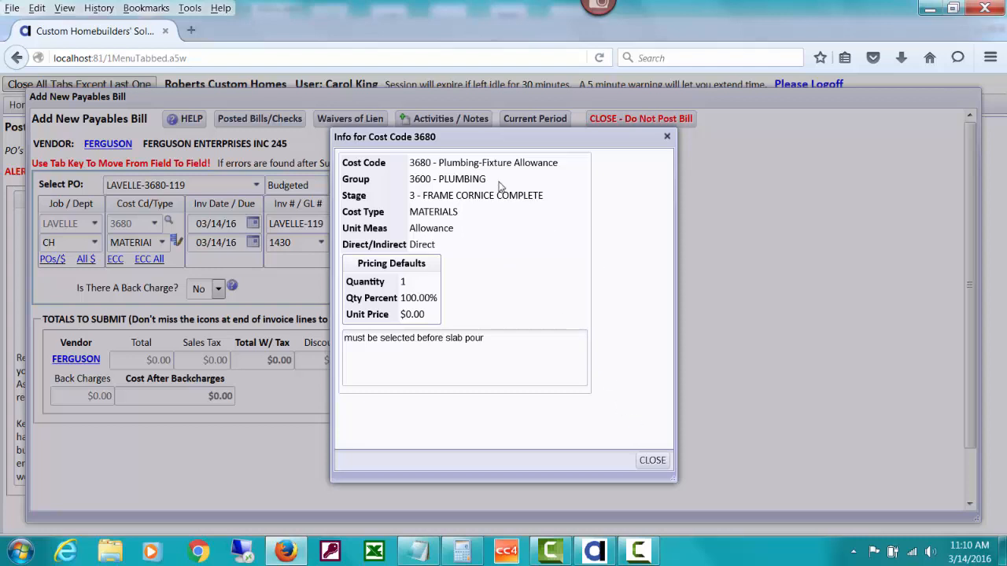
{"action": "left_click", "coordinate": [651, 461]}
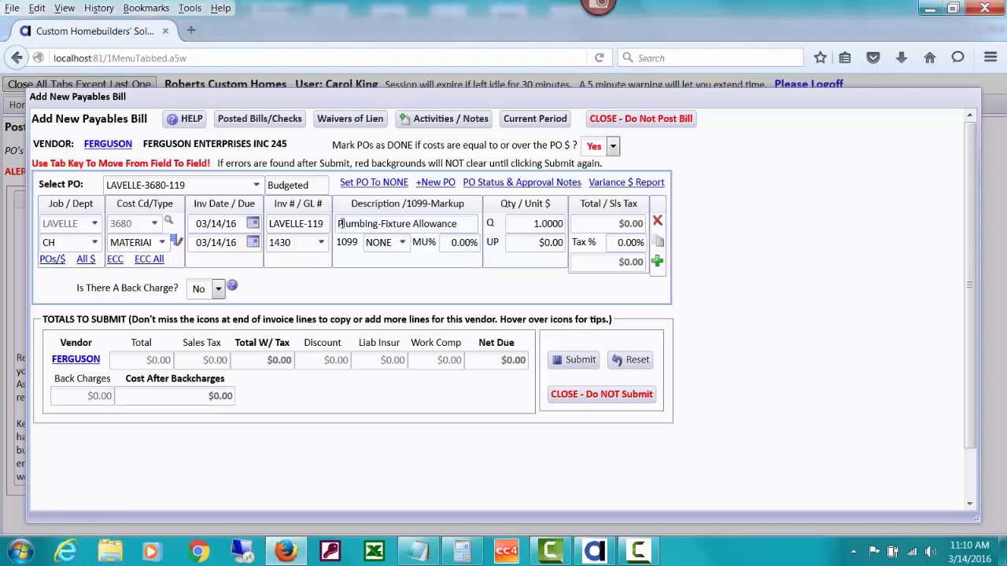
Set the bill line's description to "Ferguson - Credit For 1 sink" and its unit price to -250
{"action": "left_click_drag", "start_coordinate": [339, 223], "coordinate": [473, 217]}
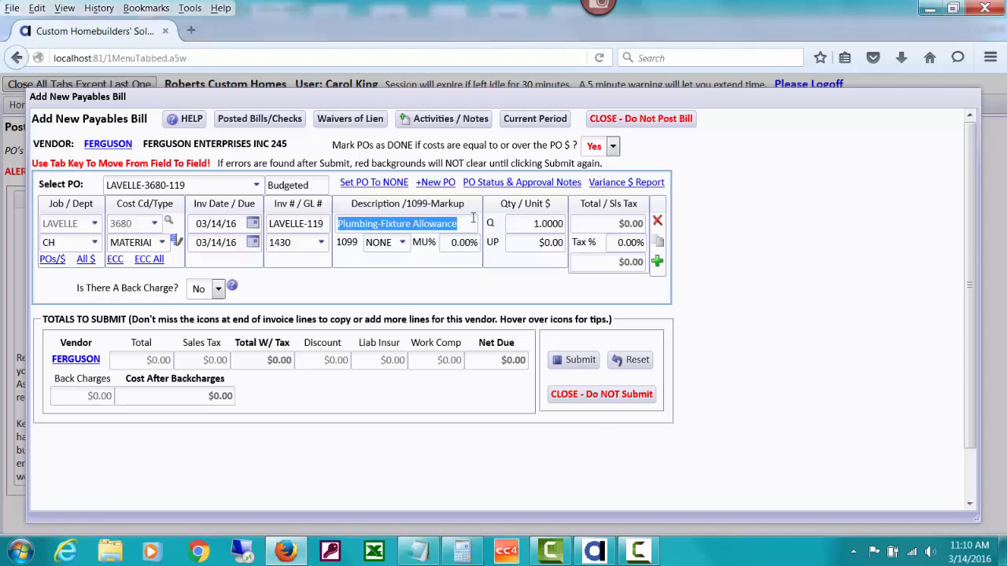
{"action": "type", "text": "Ferguso"}
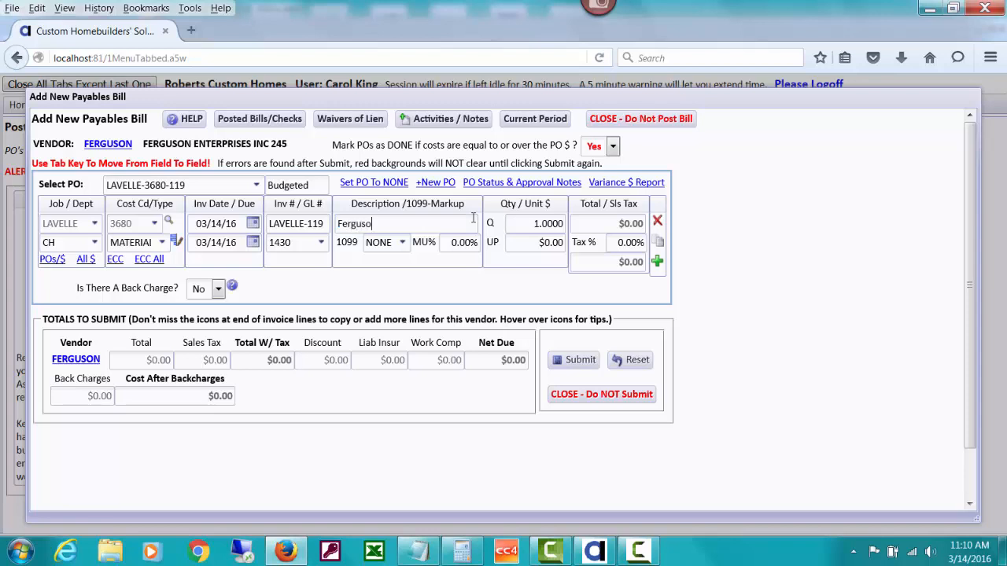
{"action": "type", "text": "n - Credit For 1 sink"}
{"action": "key", "text": "Tab"}
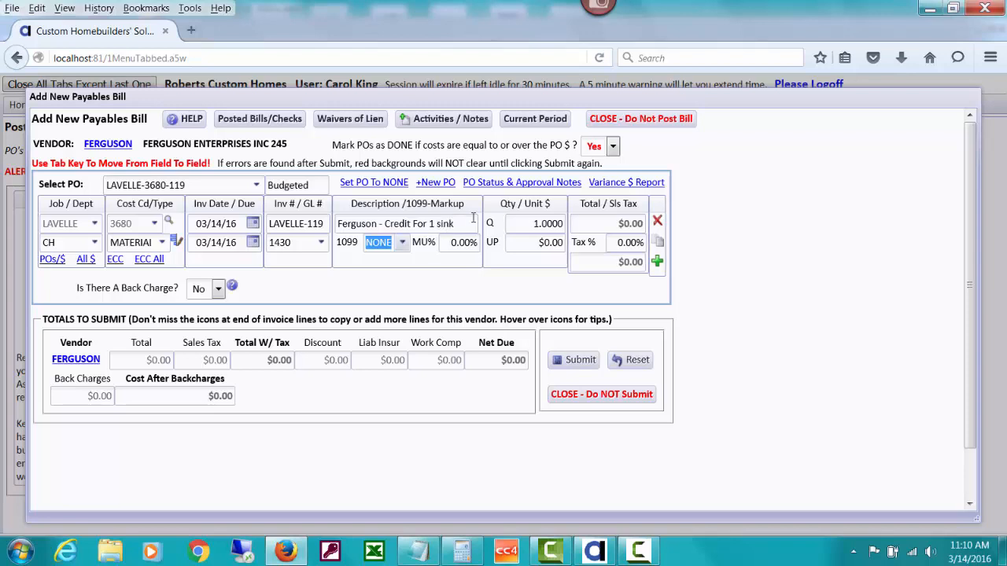
{"action": "key", "text": "Tab"}
{"action": "key", "text": "Tab"}
{"action": "key", "text": "Tab"}
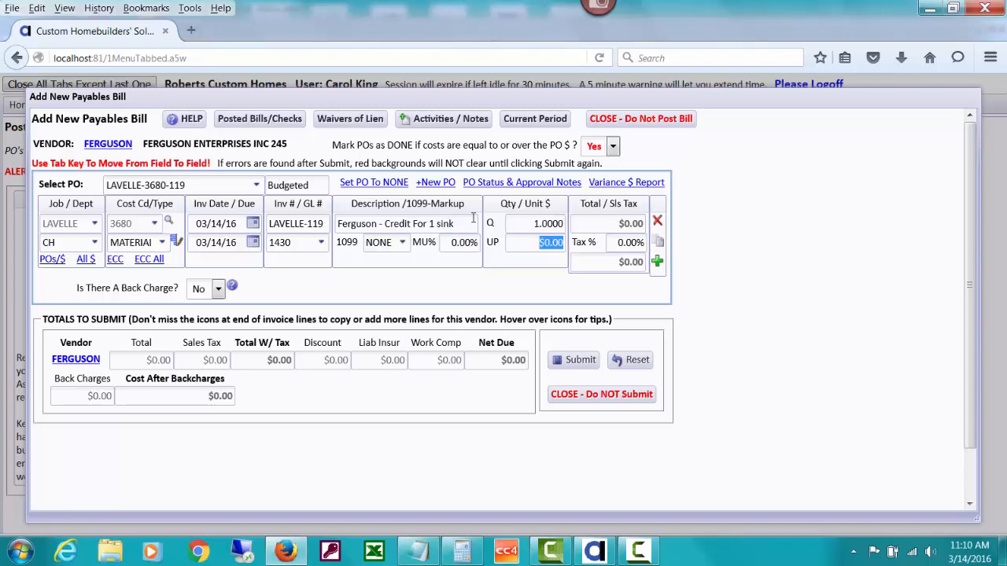
{"action": "type", "text": "-250"}
{"action": "key", "text": "Tab"}
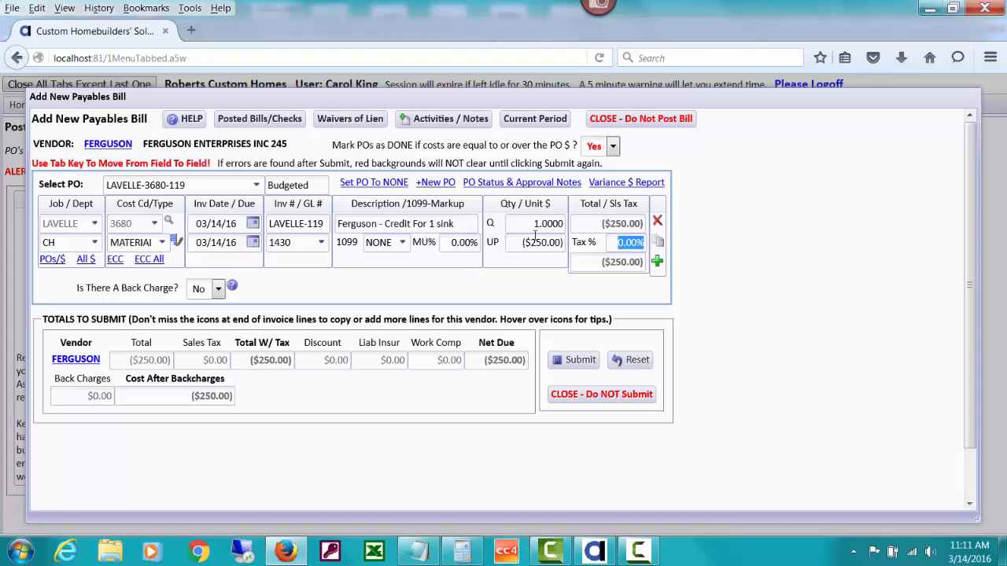
Review the vendor's ledger of unpaid bills and the amounts posted against its purchase orders
{"action": "left_click", "coordinate": [287, 122]}
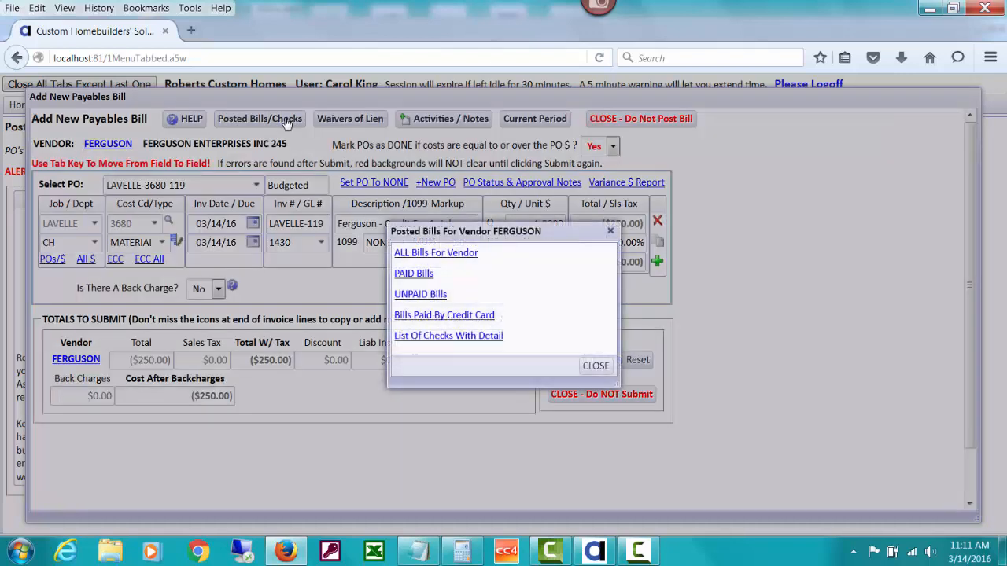
{"action": "left_click", "coordinate": [419, 295]}
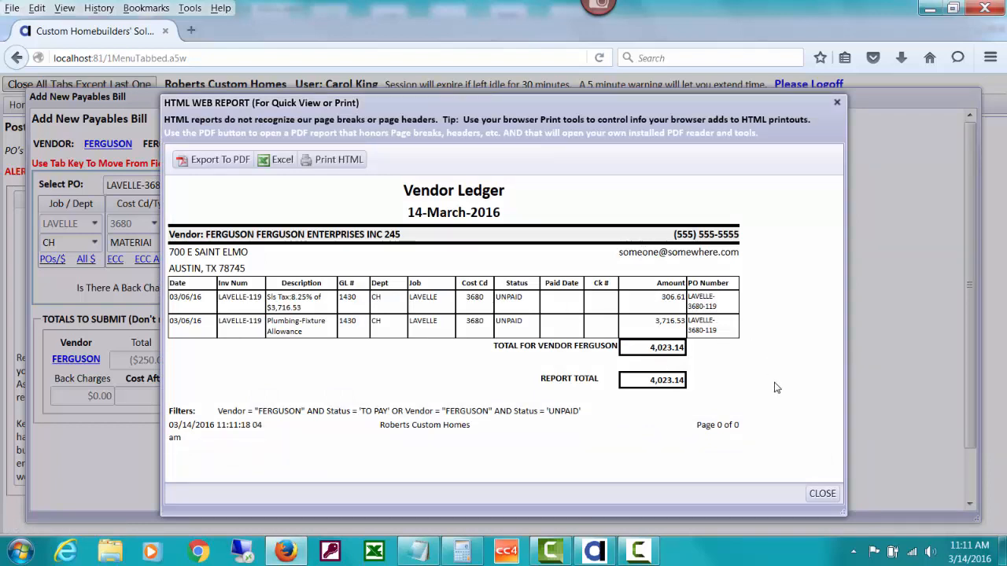
{"action": "left_click", "coordinate": [822, 493]}
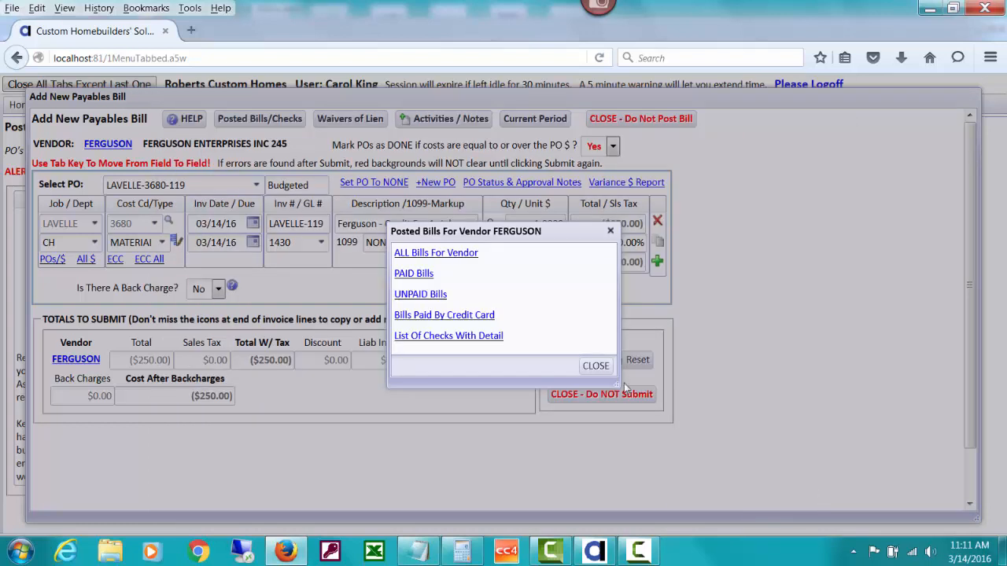
{"action": "left_click", "coordinate": [595, 366]}
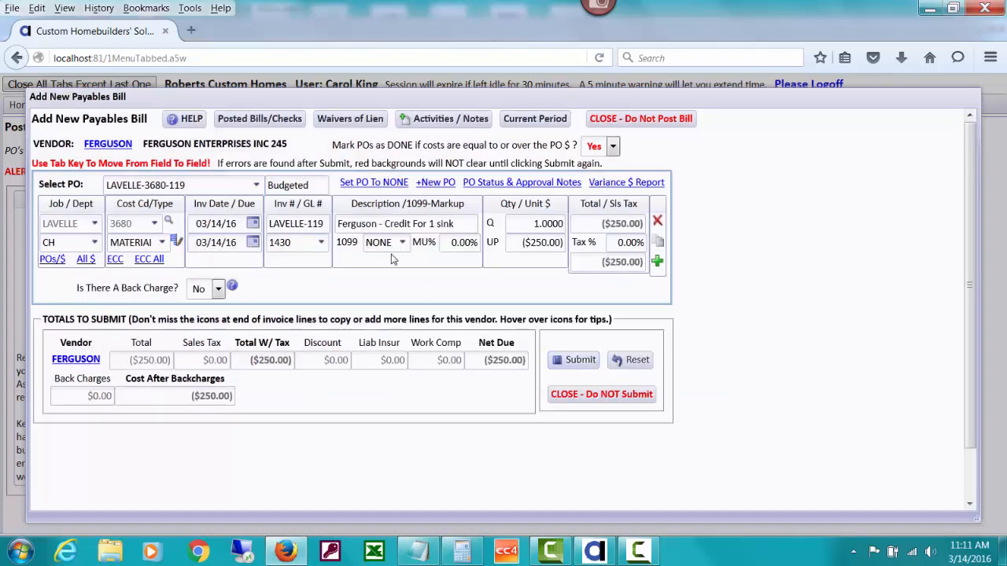
{"action": "left_click", "coordinate": [257, 184]}
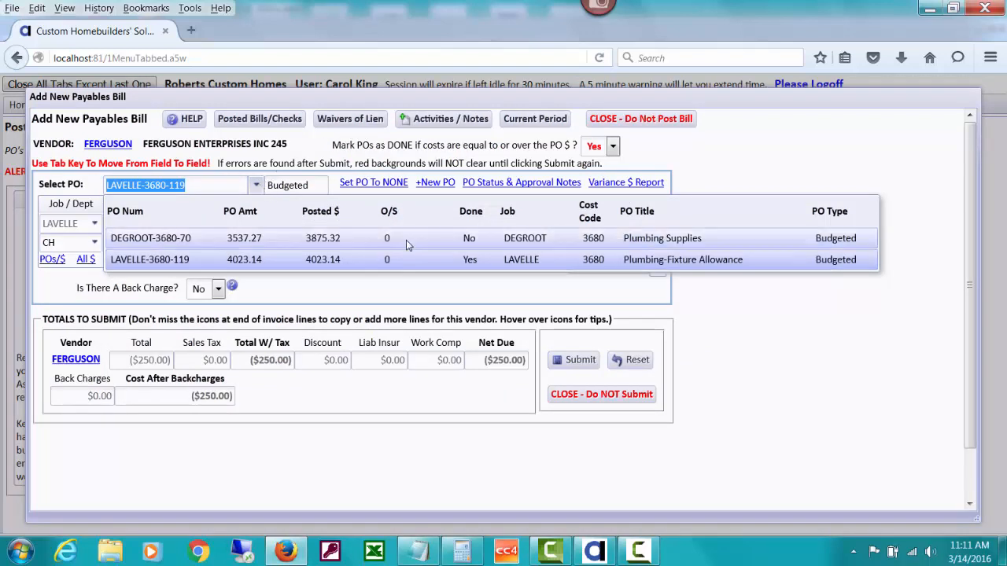
{"action": "left_click", "coordinate": [725, 299]}
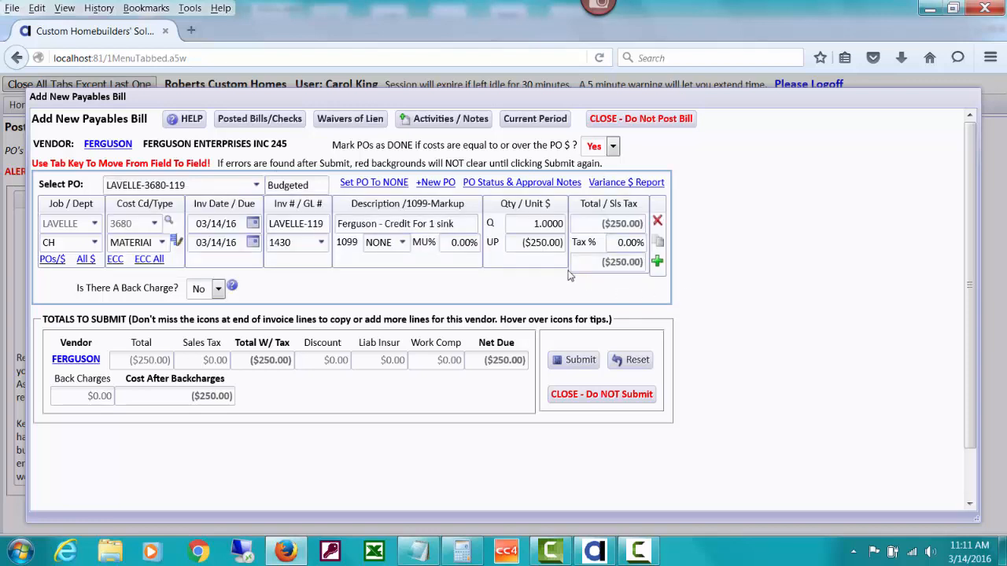
Set the sales tax on the credit line to 8.25%
{"action": "left_click", "coordinate": [620, 241]}
{"action": "type", "text": "8.25"}
{"action": "key", "text": "Tab"}
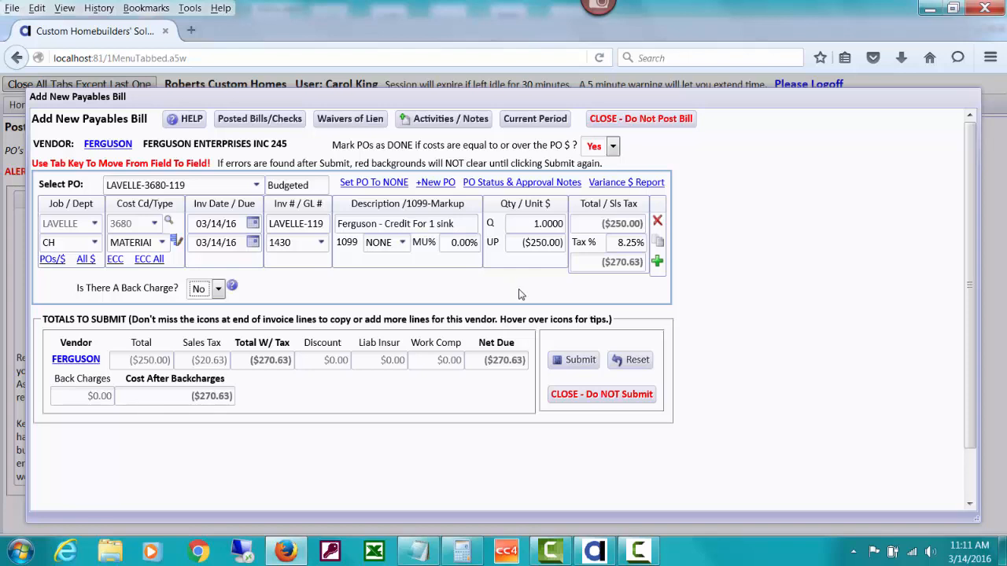
Submit the vendor credit as unpaid to pay later, close the bill posting window and return to the Home page
{"action": "left_click", "coordinate": [581, 361]}
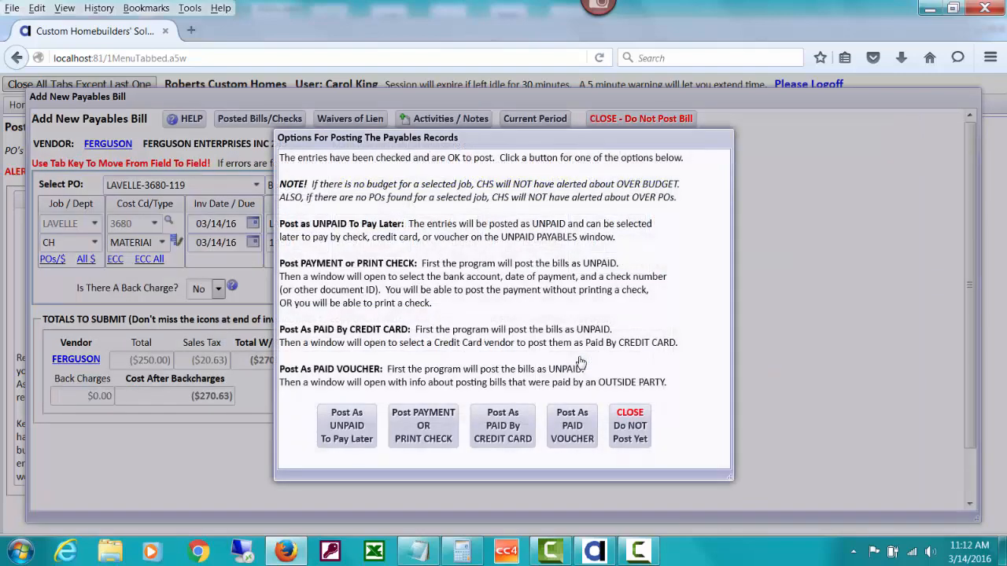
{"action": "left_click", "coordinate": [341, 437]}
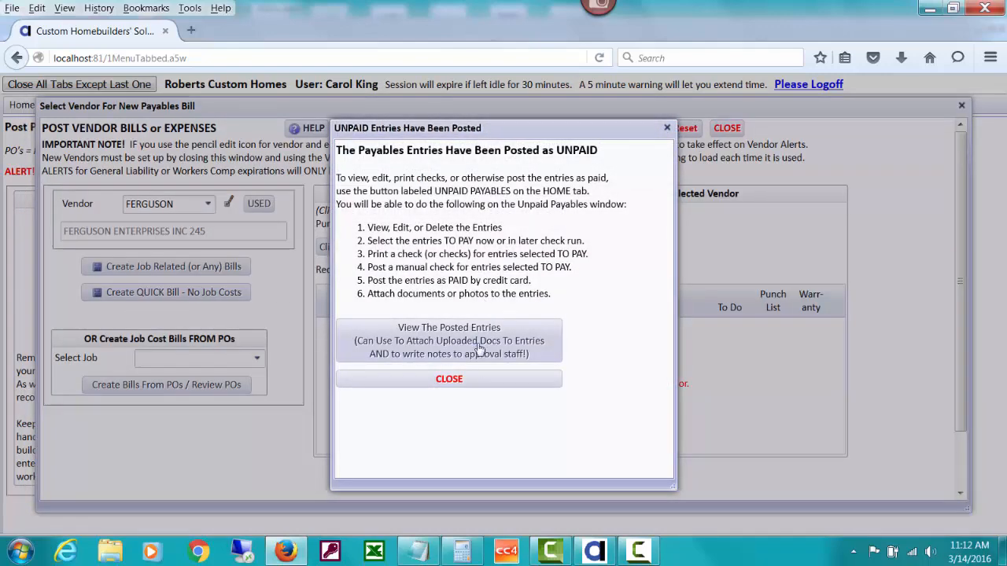
{"action": "left_click", "coordinate": [478, 381]}
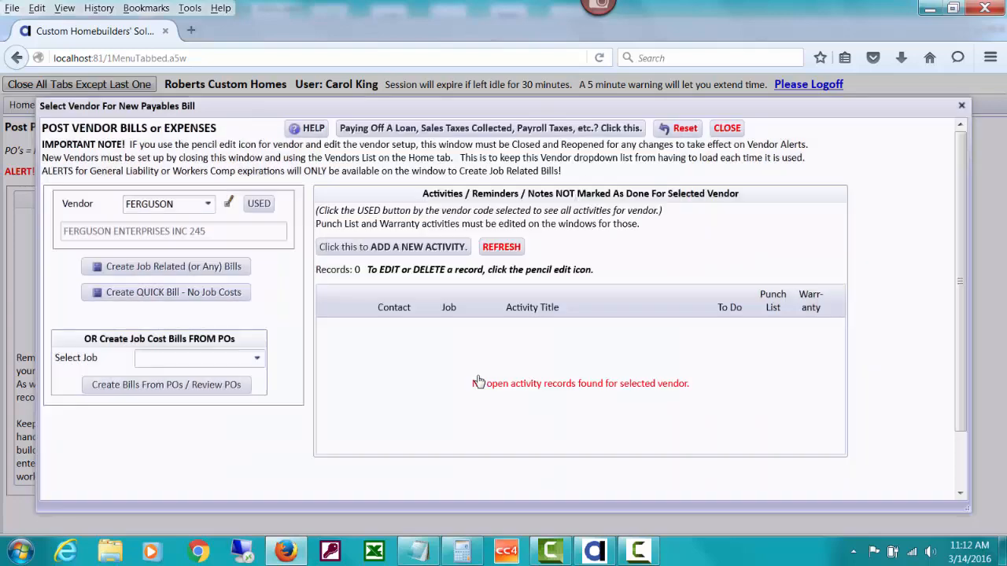
{"action": "left_click", "coordinate": [727, 129]}
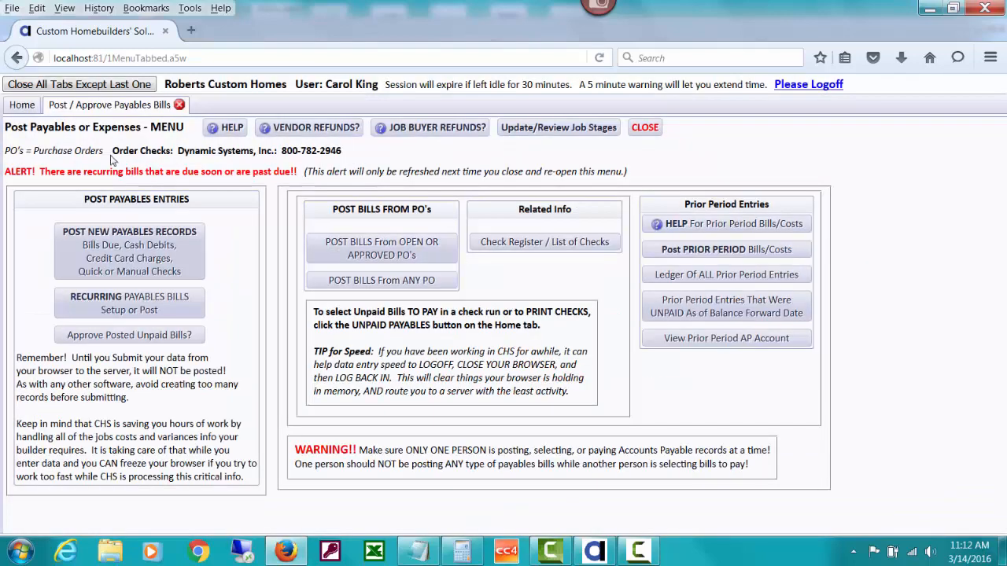
{"action": "left_click", "coordinate": [23, 106]}
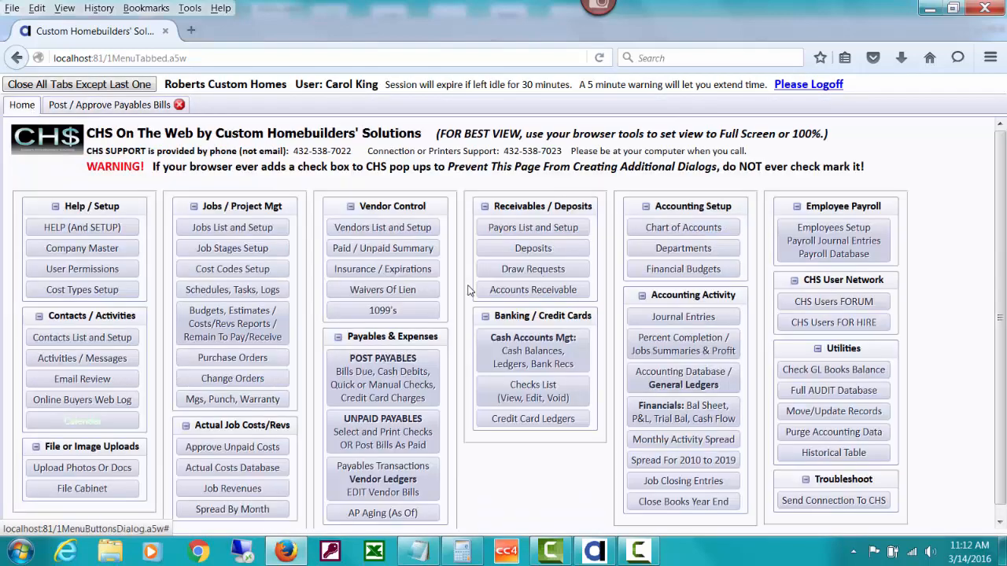
Run the report of all unpaid payables, review Ferguson's bills and credit lines, and close the report
{"action": "left_click", "coordinate": [398, 428]}
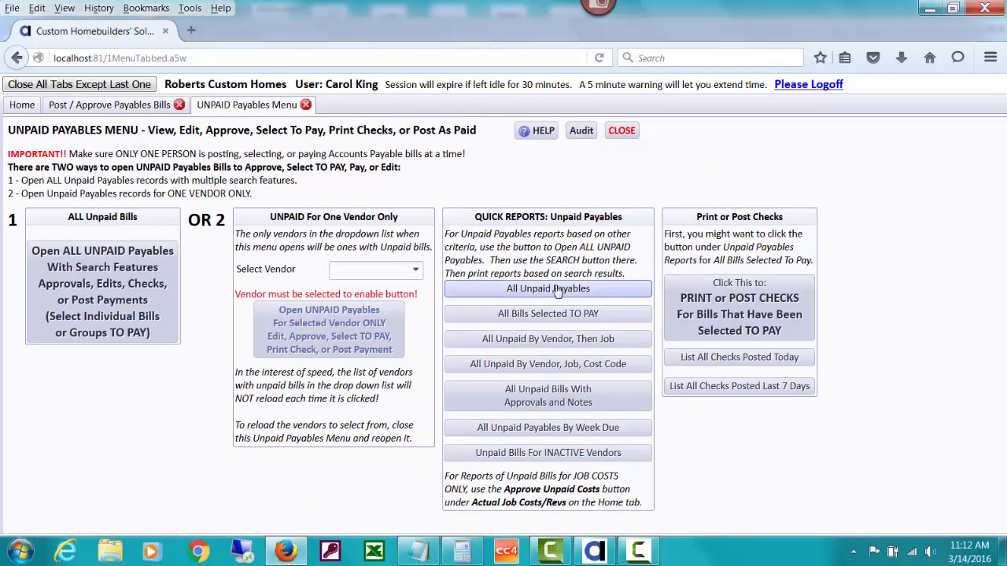
{"action": "left_click", "coordinate": [557, 291]}
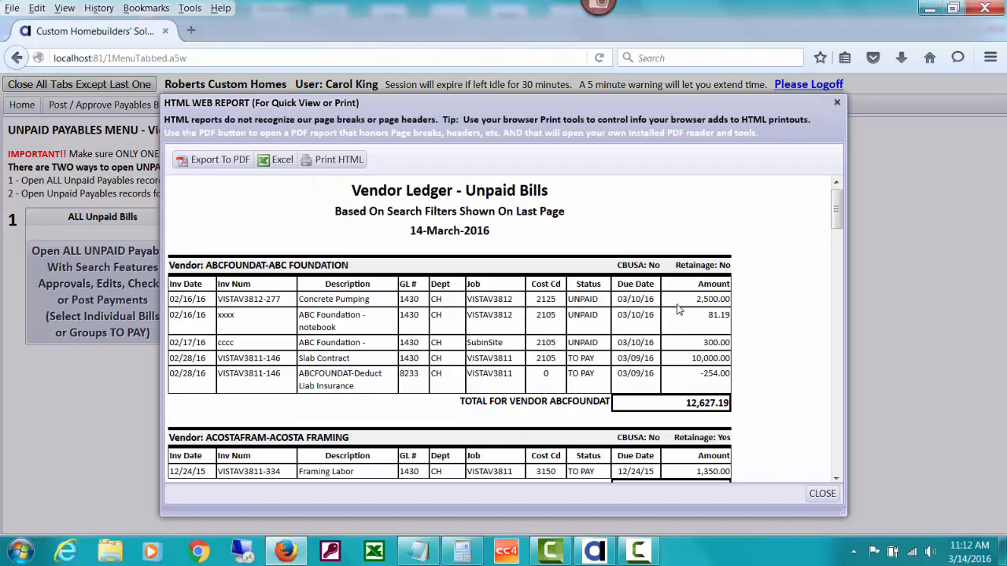
{"action": "left_click_drag", "start_coordinate": [839, 213], "coordinate": [837, 344]}
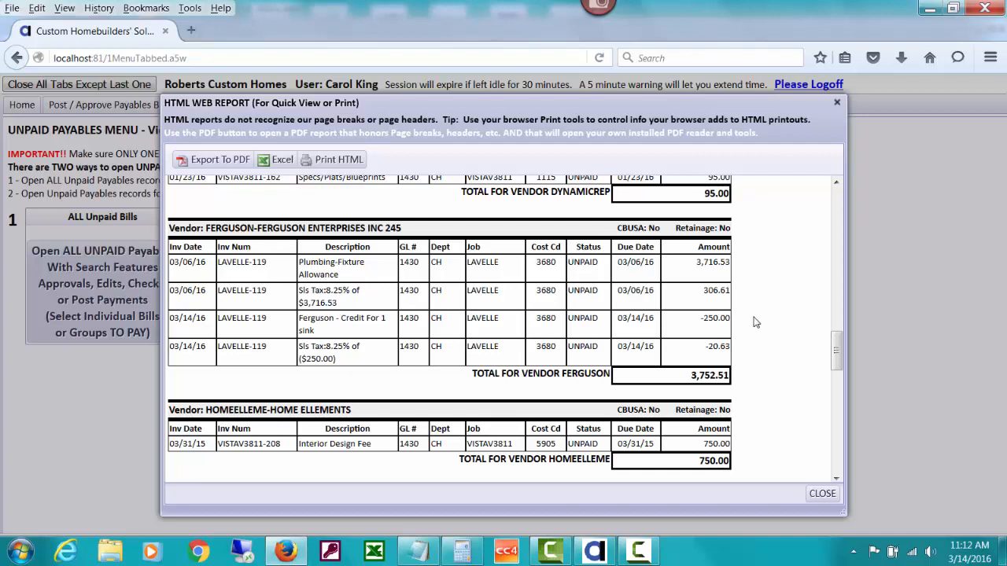
{"action": "left_click", "coordinate": [821, 494]}
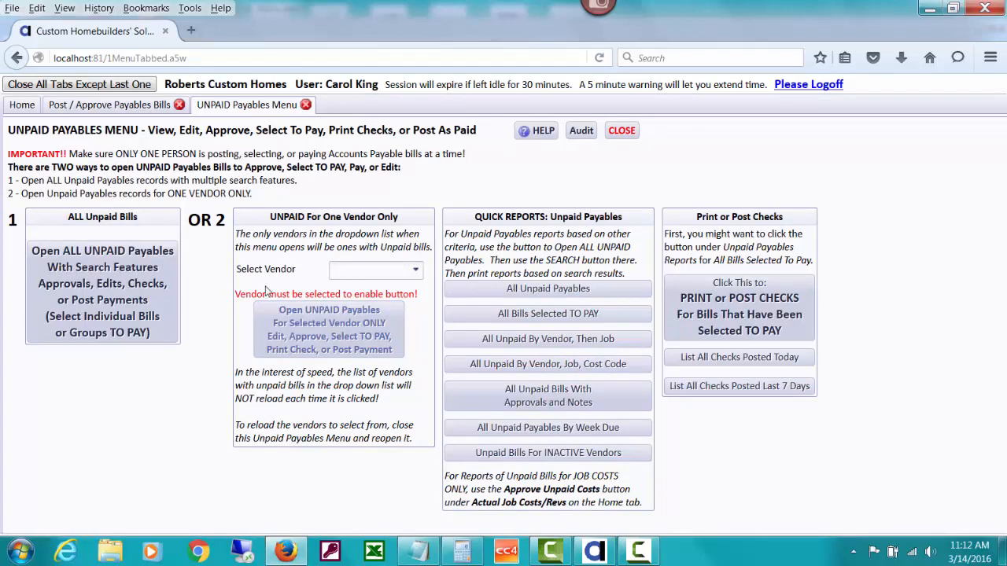
Open the unpaid bills for vendor FERGUSON only and mark the sink credit and its sales tax line to pay
{"action": "left_click", "coordinate": [340, 269]}
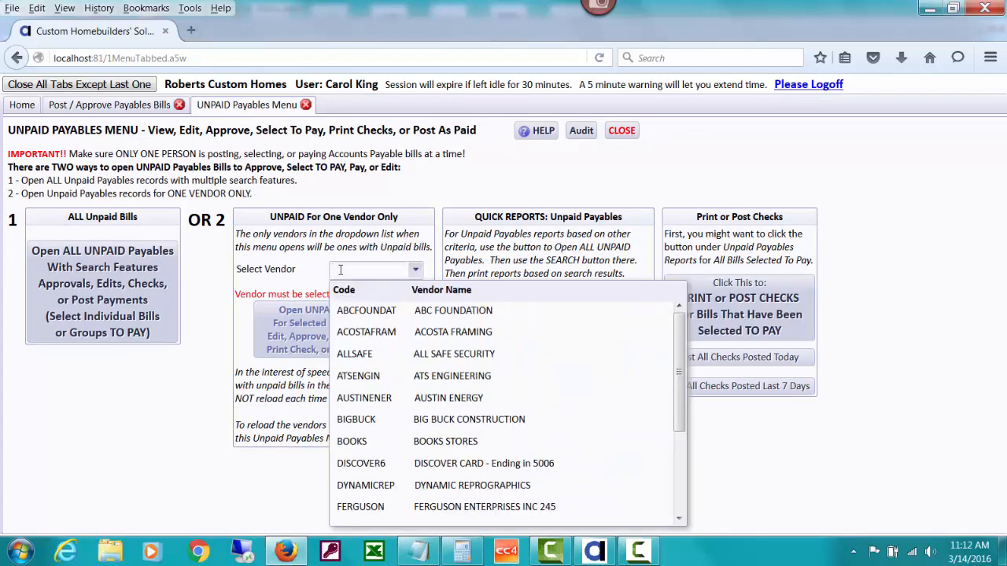
{"action": "type", "text": "fer"}
{"action": "left_click", "coordinate": [380, 308]}
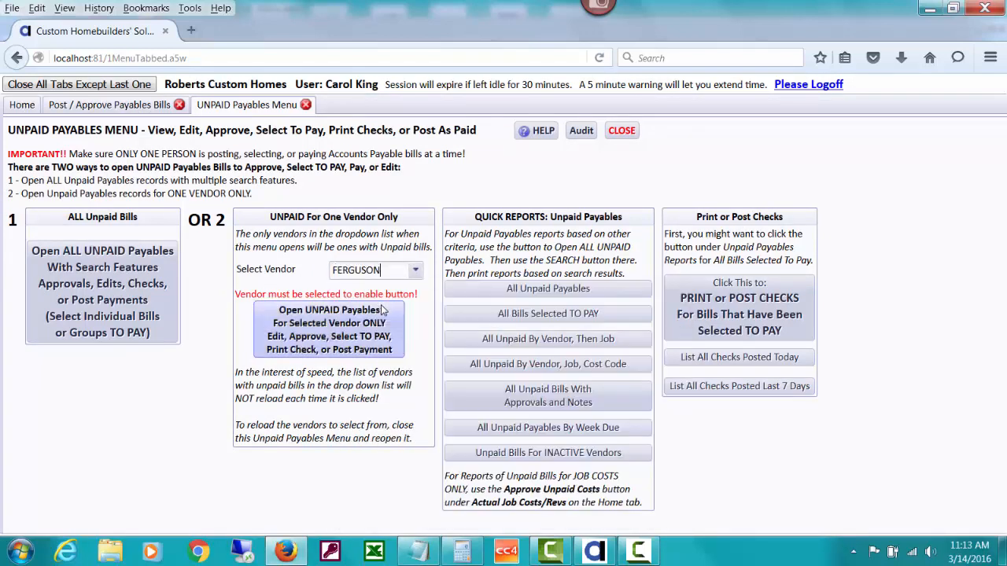
{"action": "left_click", "coordinate": [380, 325]}
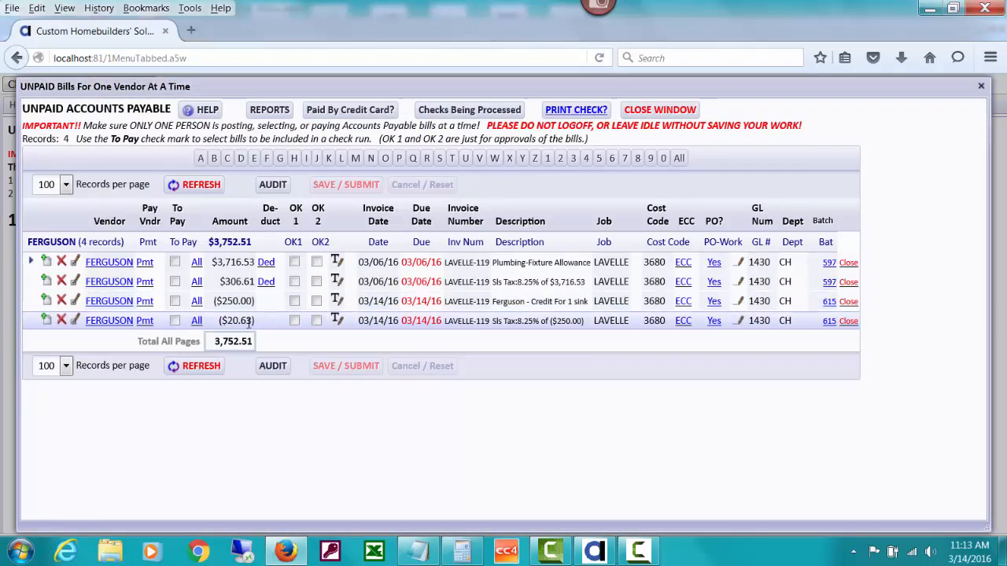
{"action": "left_click", "coordinate": [174, 303]}
{"action": "left_click", "coordinate": [176, 321]}
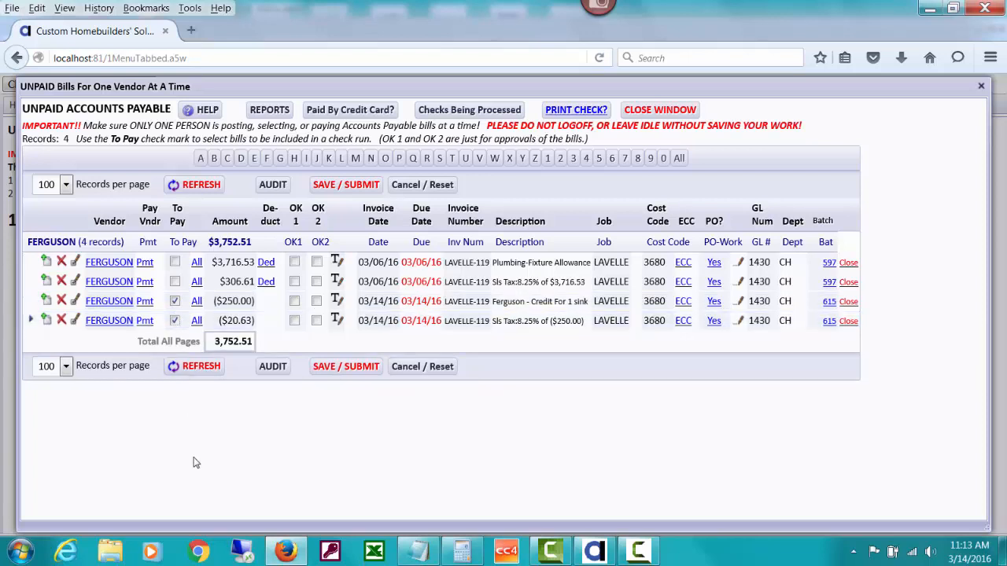
Start a check payment for the marked Ferguson credits and set the beginning check number to 1.031416
{"action": "left_click", "coordinate": [144, 303]}
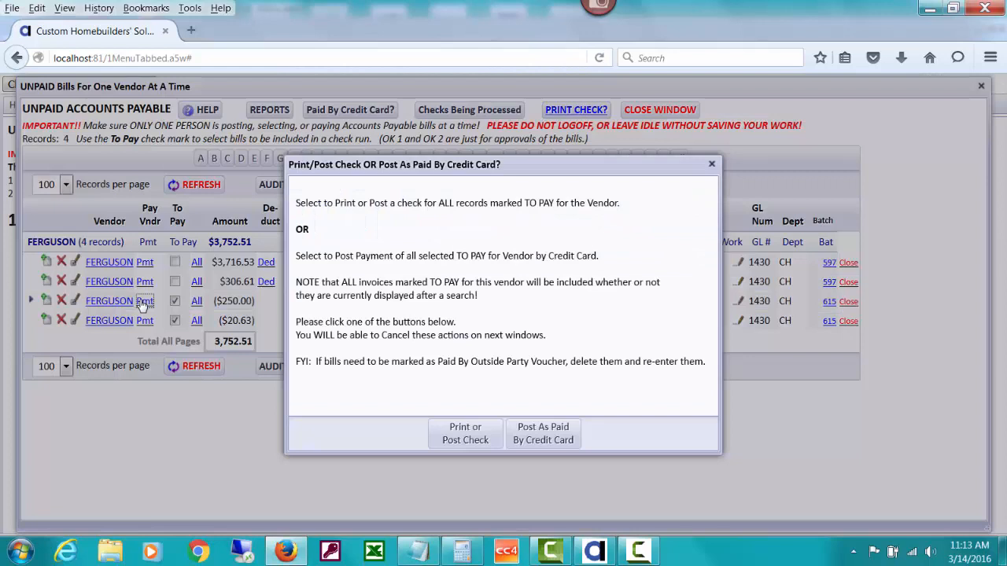
{"action": "left_click", "coordinate": [464, 435]}
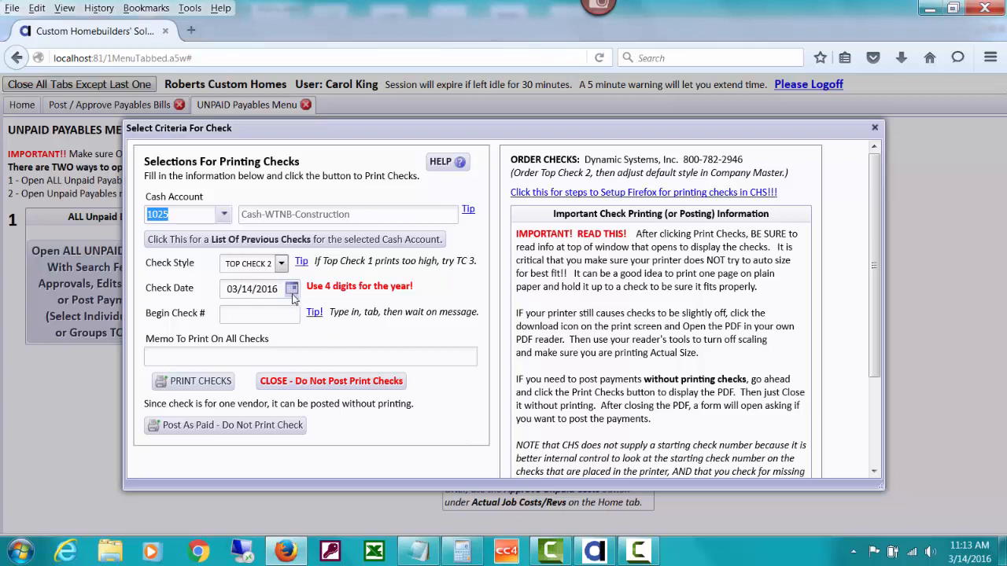
{"action": "left_click", "coordinate": [243, 315]}
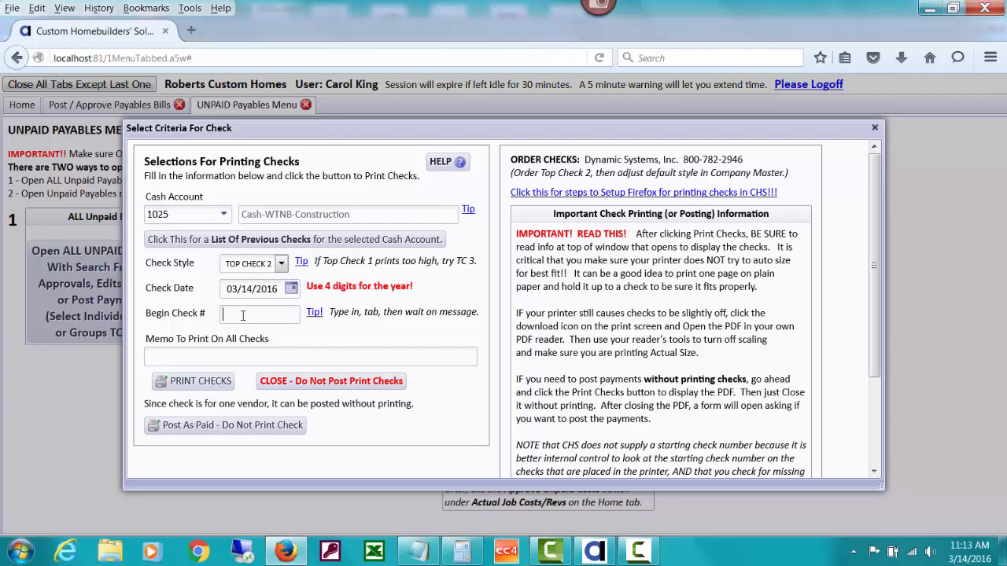
{"action": "type", "text": "1.031416"}
{"action": "key", "text": "Tab"}
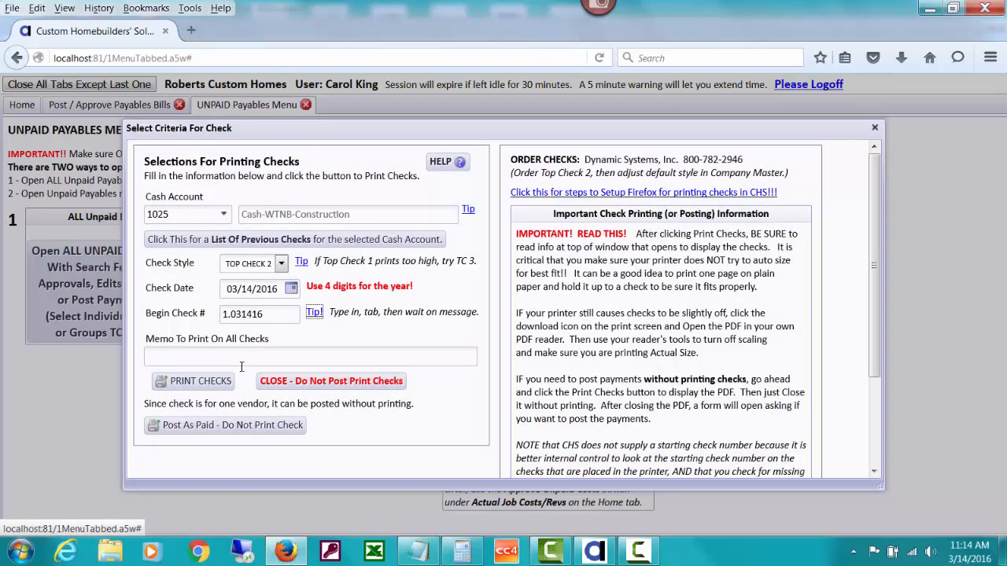
Post the negative Ferguson check as paid without printing it, accepting the negative amount
{"action": "left_click", "coordinate": [265, 426]}
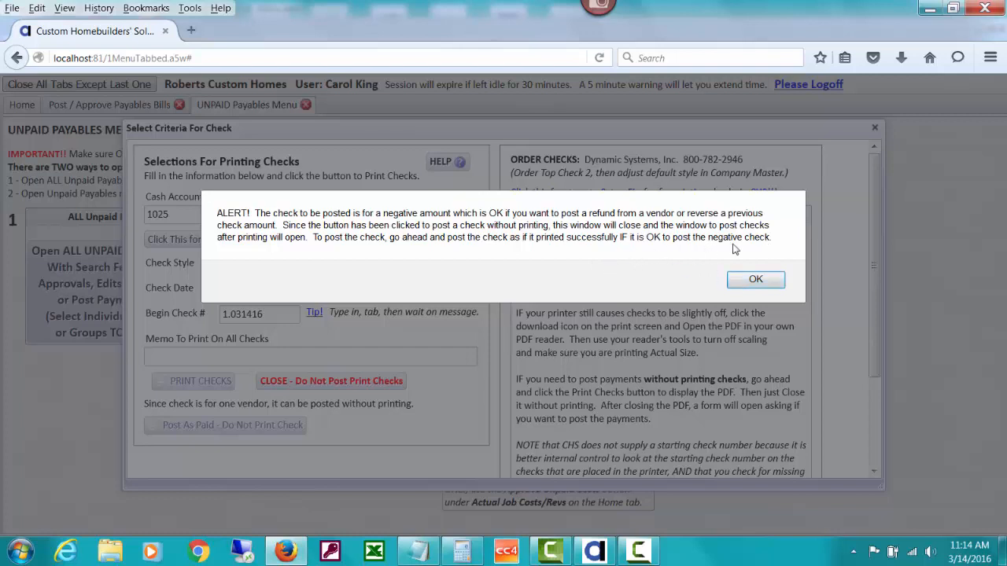
{"action": "left_click", "coordinate": [756, 281]}
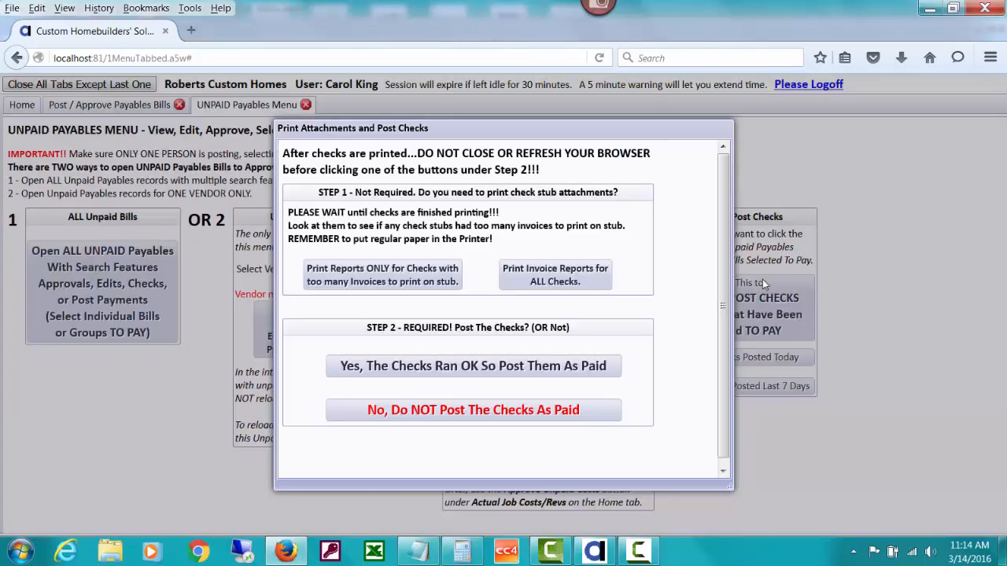
{"action": "left_click", "coordinate": [549, 368]}
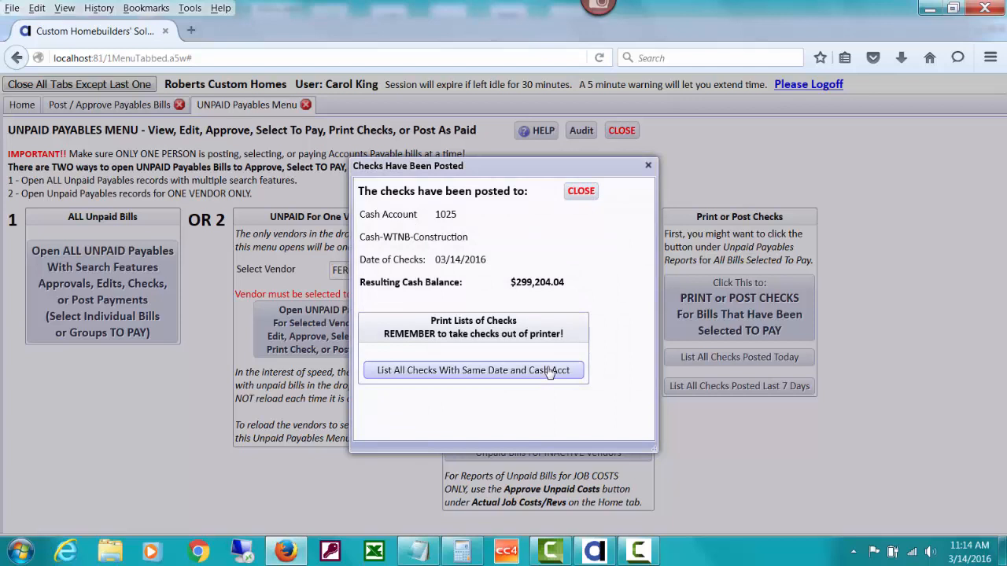
List all checks with the same date and cash account, review the Ferguson refund, and close the posting summary
{"action": "left_click", "coordinate": [485, 371]}
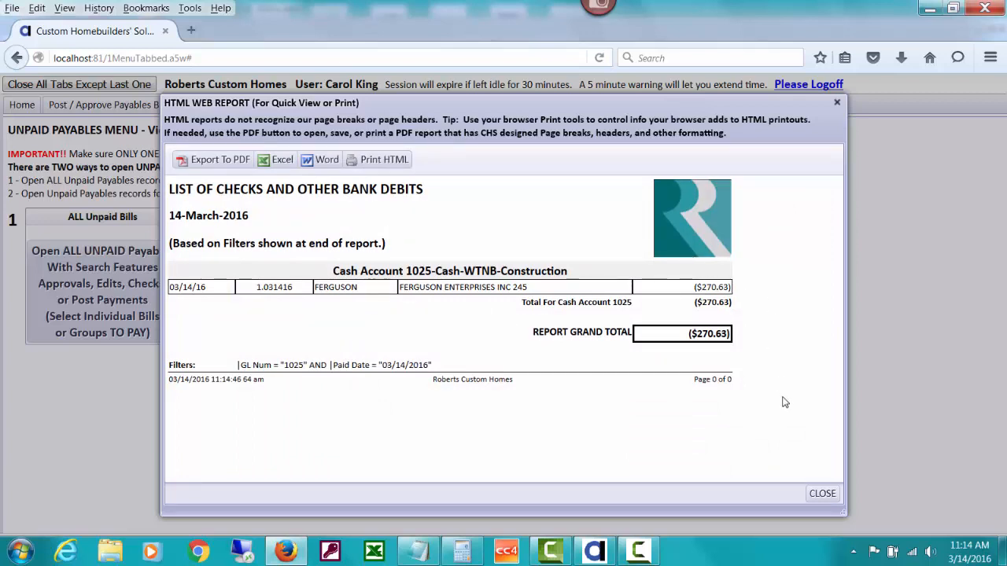
{"action": "left_click", "coordinate": [823, 494]}
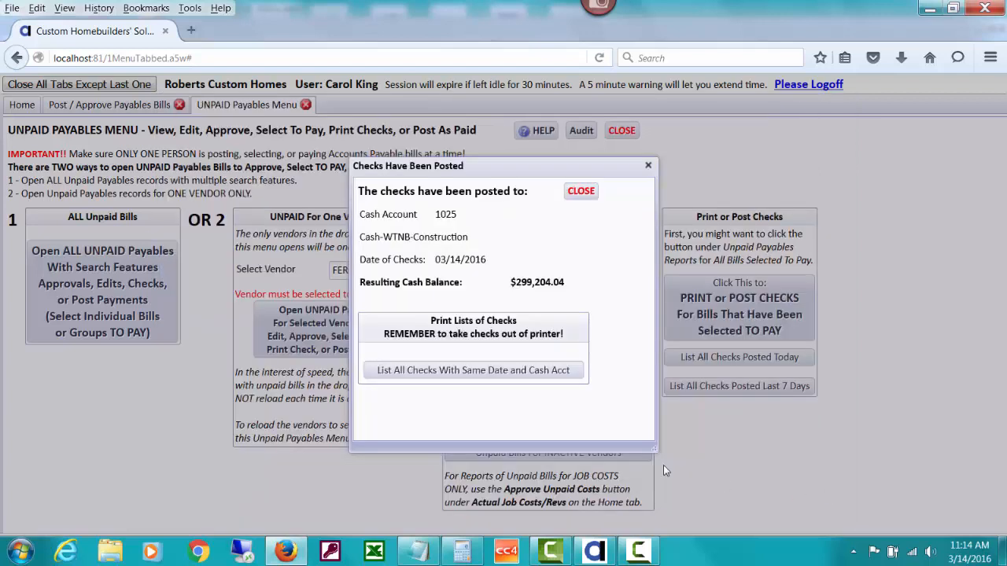
{"action": "left_click", "coordinate": [581, 191]}
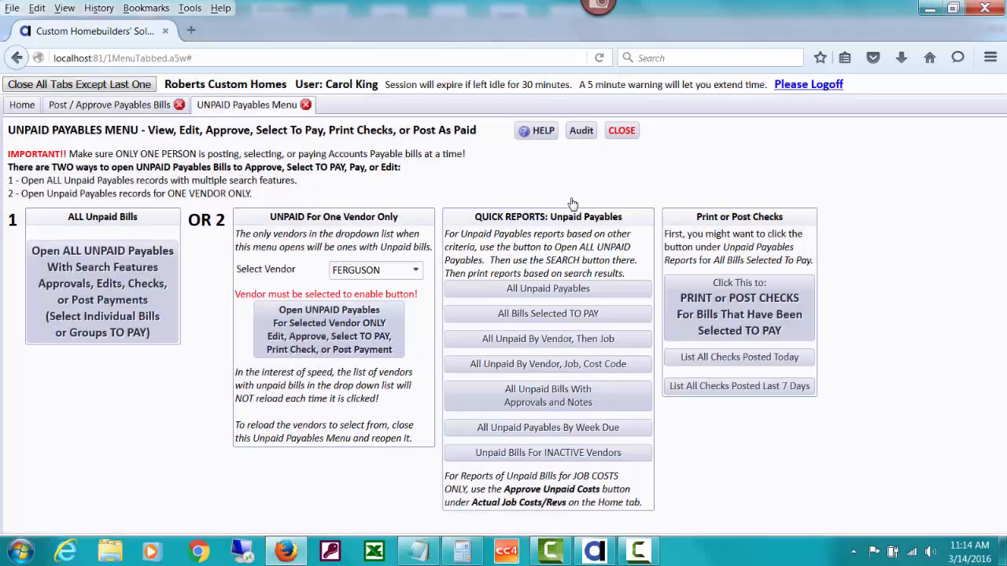
Examine the Cash-WTNB-Construction cash ledger for how the Ferguson refund is recorded among deposits and checks, and close it
{"action": "left_click", "coordinate": [21, 106]}
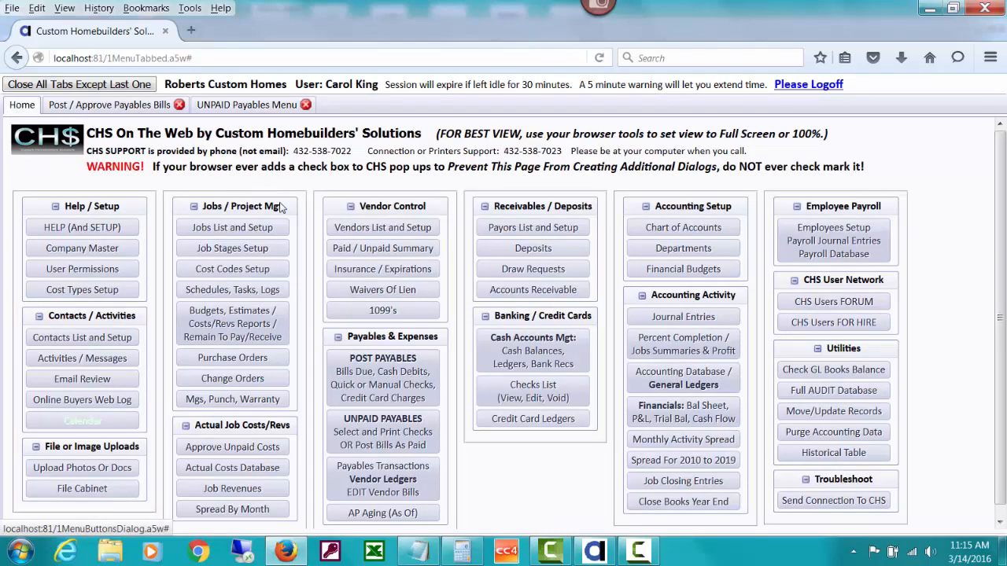
{"action": "left_click", "coordinate": [527, 356]}
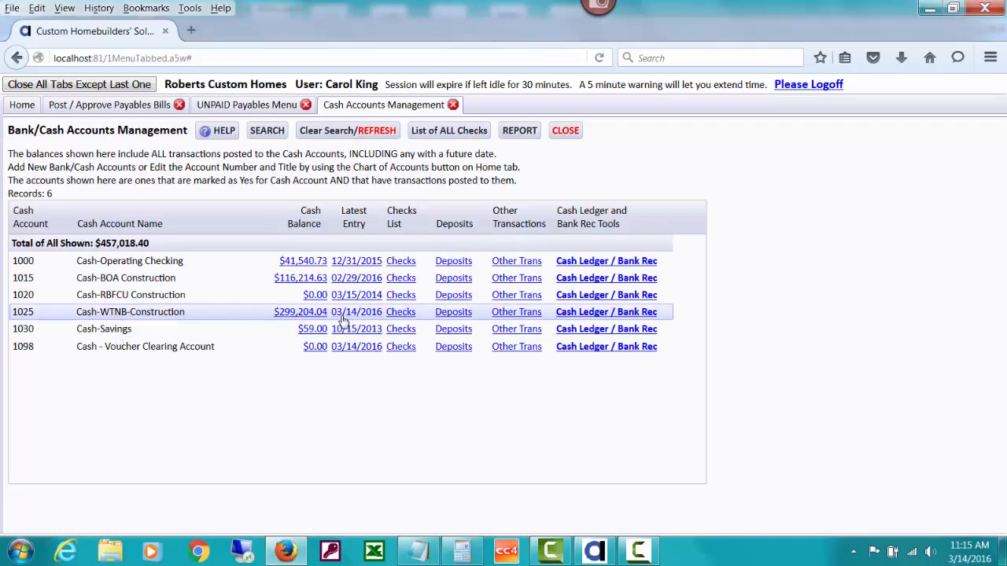
{"action": "left_click", "coordinate": [586, 313]}
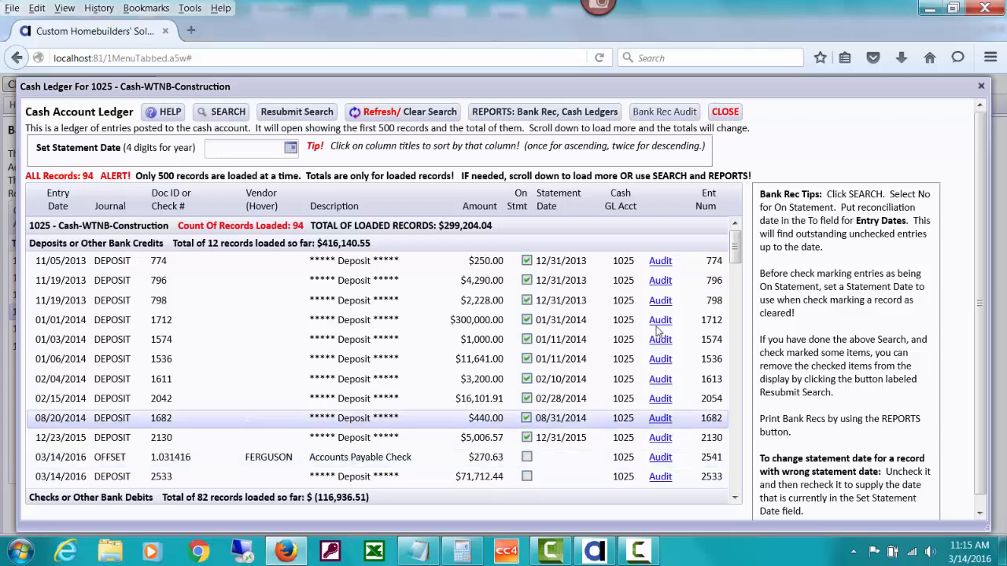
{"action": "scroll", "coordinate": [738, 273], "scroll_direction": "down", "scroll_amount": 2}
{"action": "scroll", "coordinate": [738, 273], "scroll_direction": "down", "scroll_amount": 2}
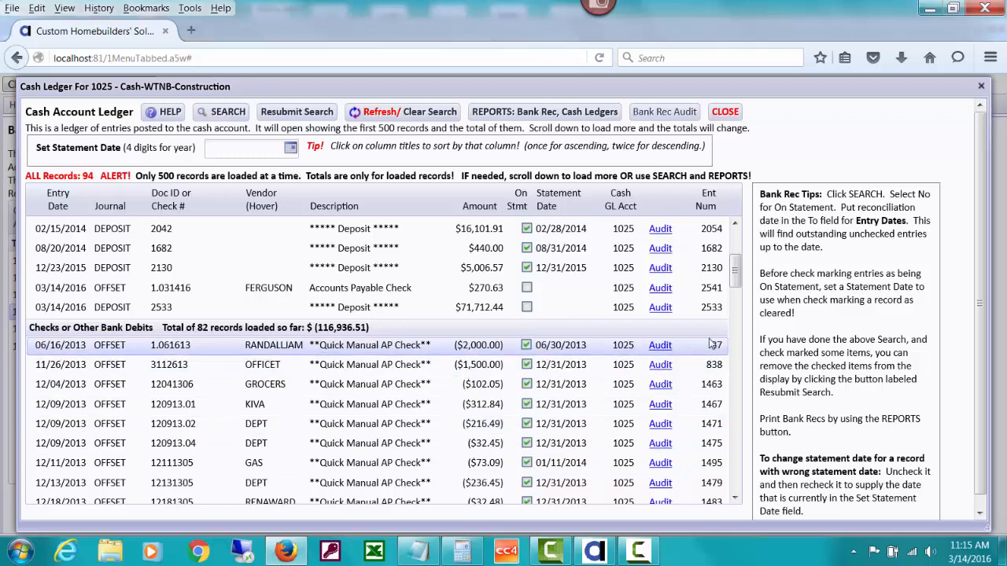
{"action": "scroll", "coordinate": [738, 273], "scroll_direction": "up", "scroll_amount": 2}
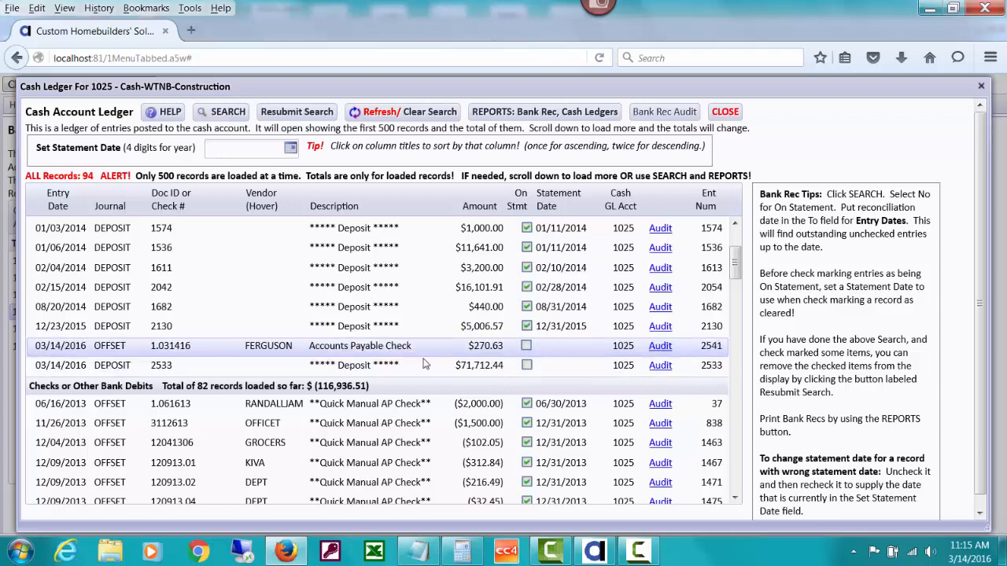
{"action": "mouse_move", "coordinate": [277, 352]}
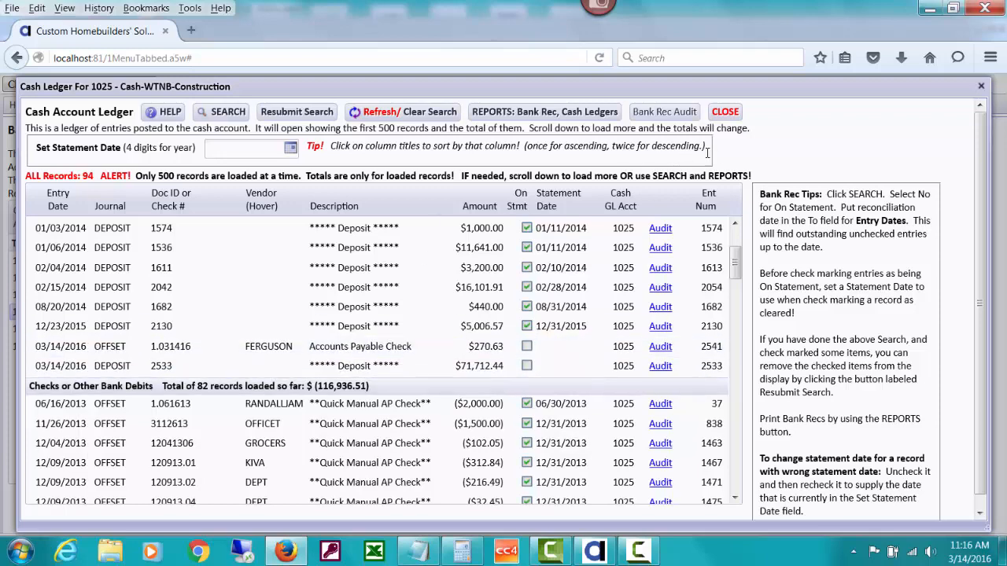
{"action": "left_click", "coordinate": [725, 113]}
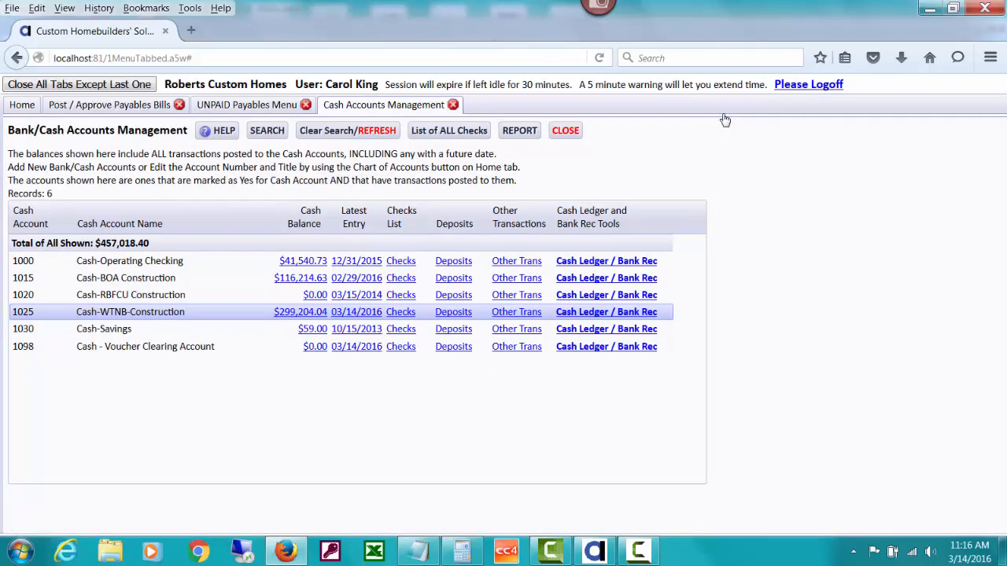
Reopen Ferguson's unpaid bills and mark the plumbing fixture bill and its sales tax line to pay
{"action": "left_click", "coordinate": [256, 111]}
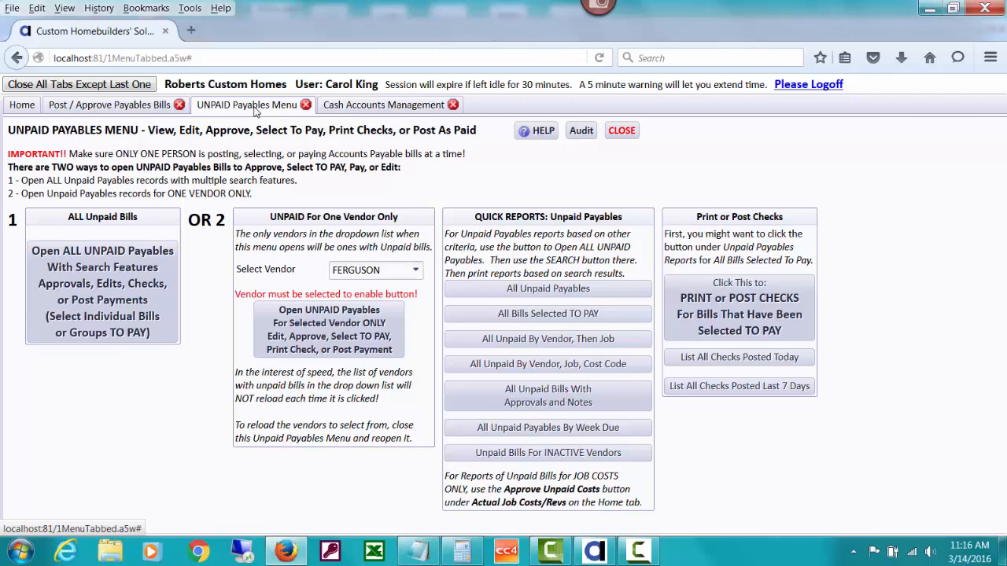
{"action": "left_click", "coordinate": [334, 339]}
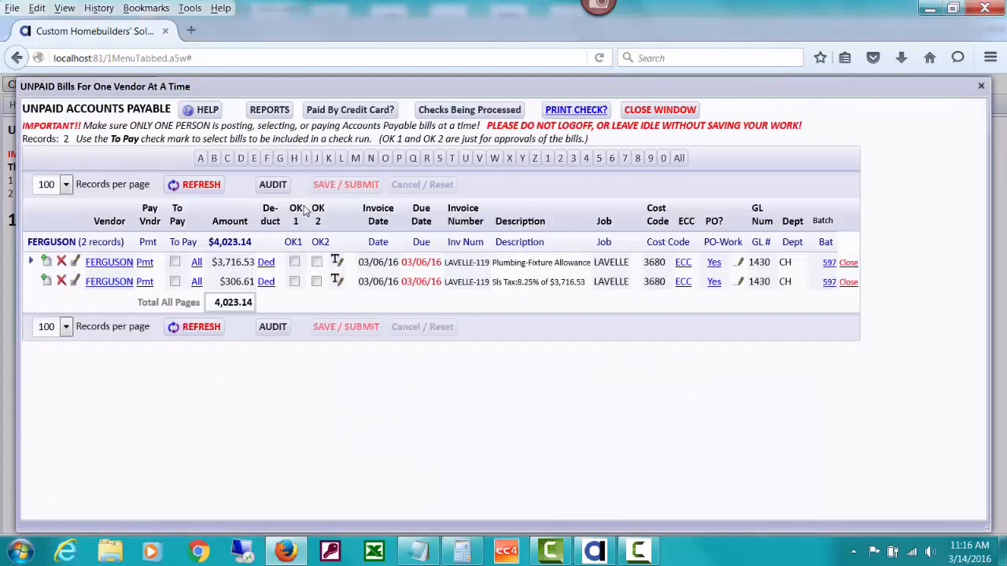
{"action": "left_click", "coordinate": [175, 262]}
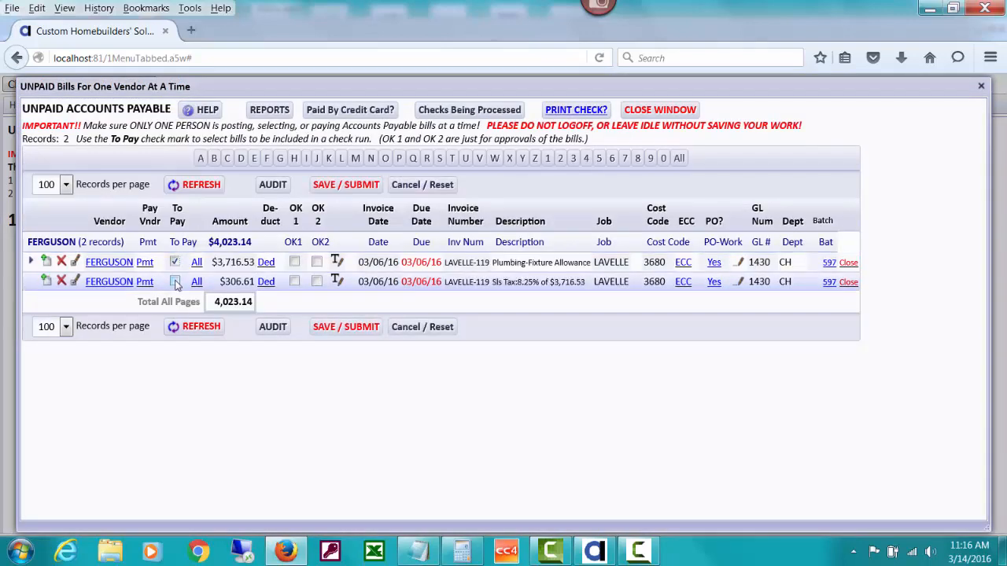
{"action": "left_click", "coordinate": [175, 282]}
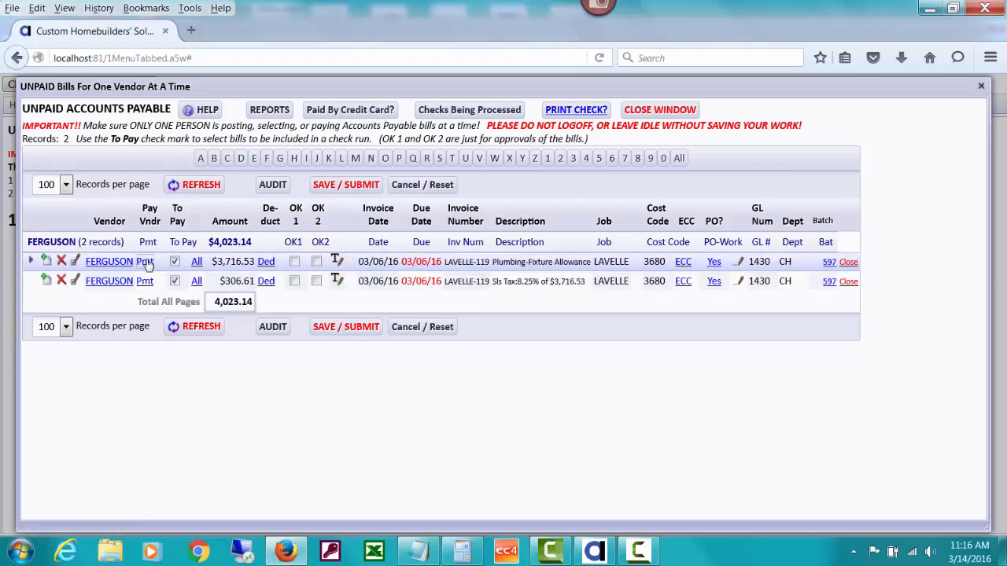
Start a check for all Ferguson bills marked to pay and set the check date to 03/07/2016
{"action": "left_click", "coordinate": [144, 262]}
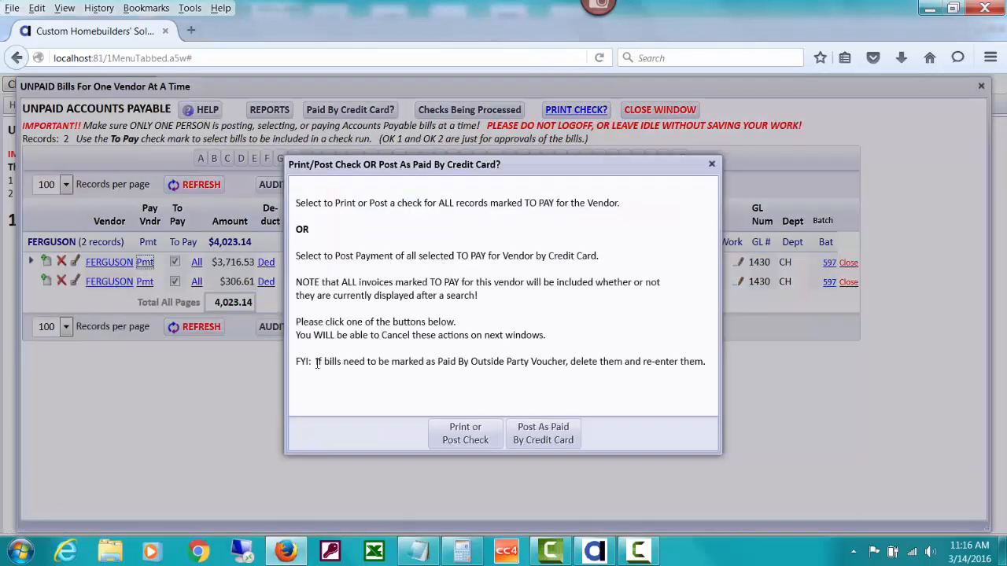
{"action": "left_click", "coordinate": [470, 434]}
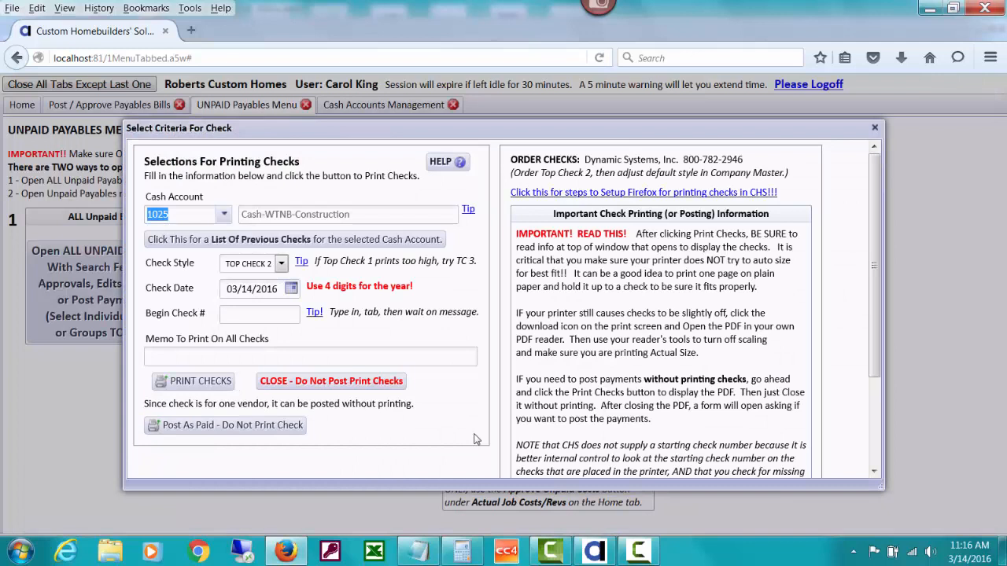
{"action": "left_click", "coordinate": [291, 289]}
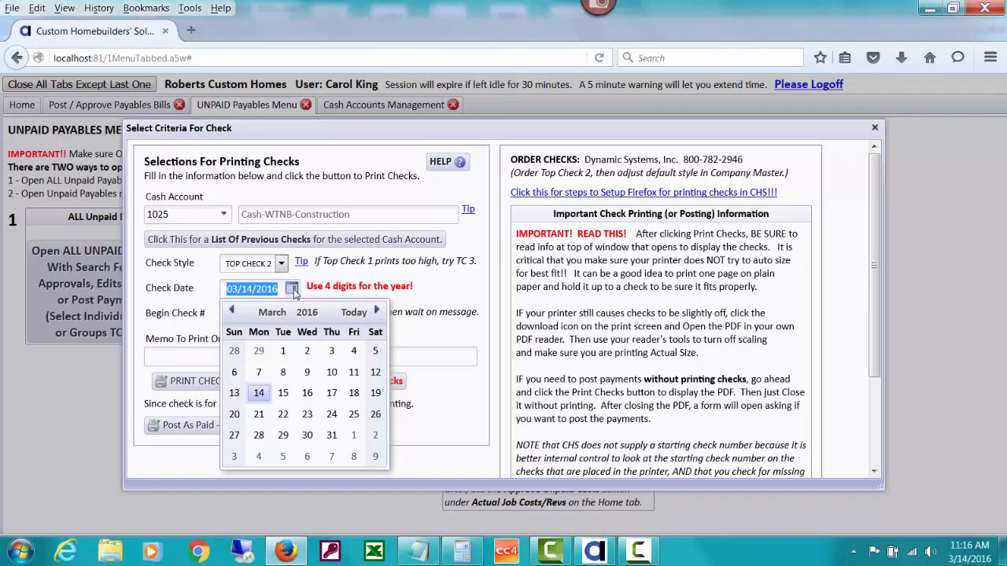
{"action": "left_click", "coordinate": [259, 373]}
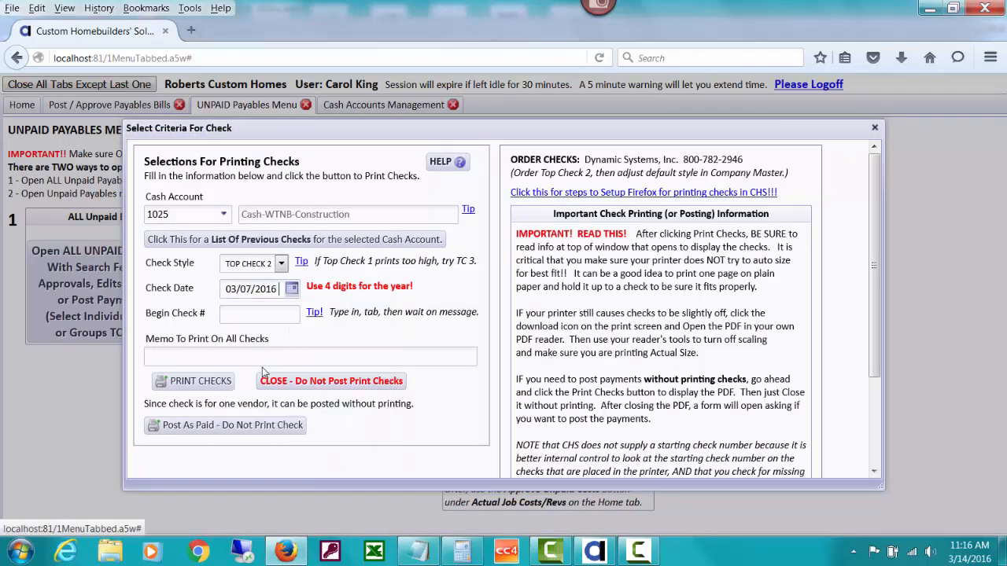
Consult the list of previous checks for the cash account and set the beginning check number to 3043
{"action": "left_click", "coordinate": [253, 244]}
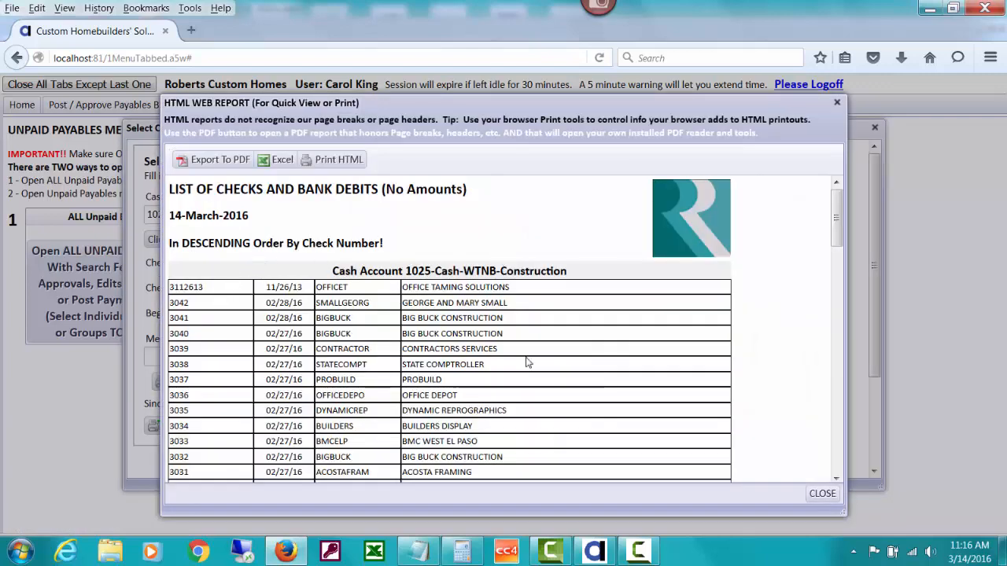
{"action": "left_click", "coordinate": [821, 494]}
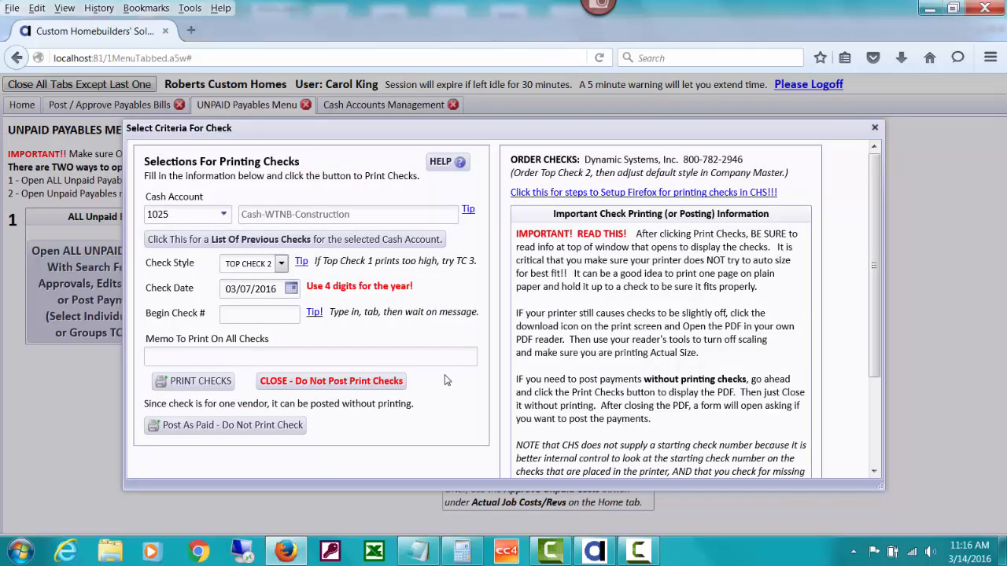
{"action": "type", "text": "3043"}
{"action": "key", "text": "Tab"}
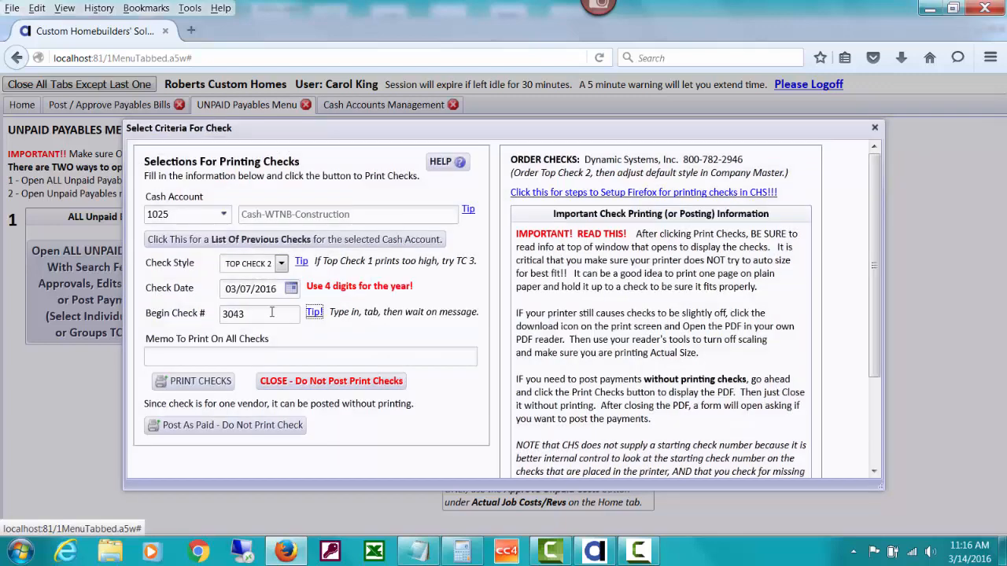
Post the Ferguson check as paid without printing it, and recheck Ferguson's unpaid bills
{"action": "left_click", "coordinate": [264, 426]}
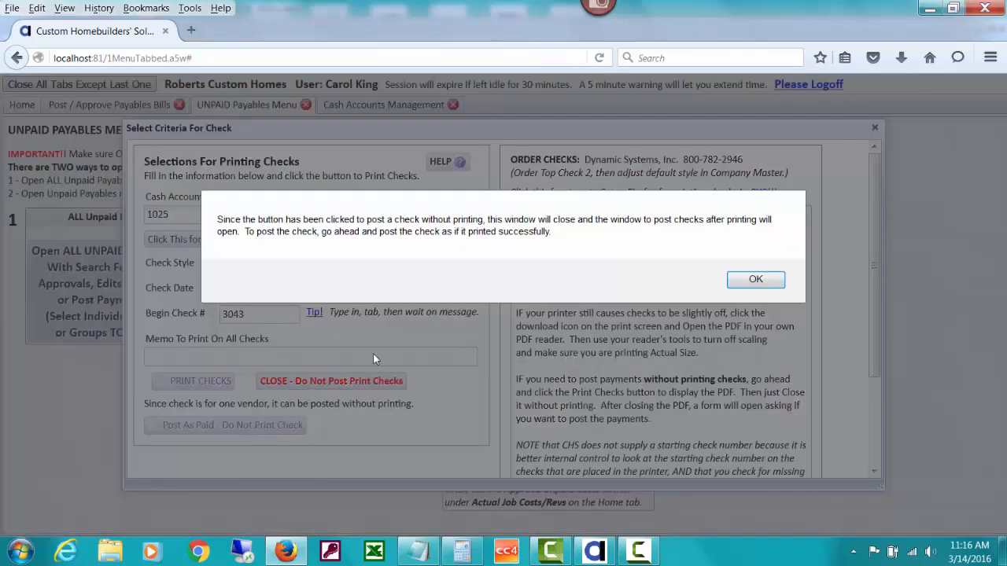
{"action": "left_click", "coordinate": [744, 279]}
{"action": "left_click", "coordinate": [524, 378]}
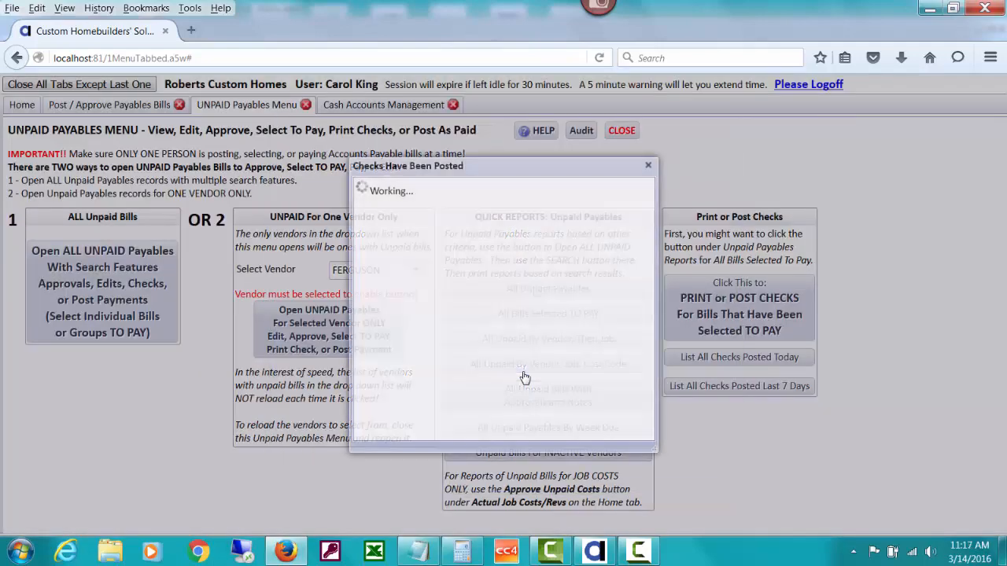
{"action": "left_click", "coordinate": [582, 195]}
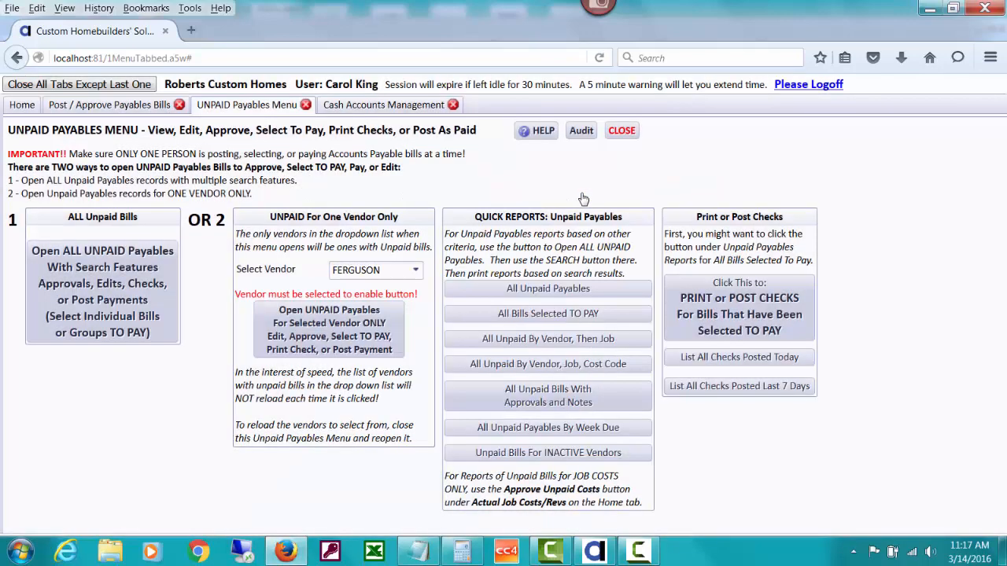
{"action": "left_click", "coordinate": [381, 327]}
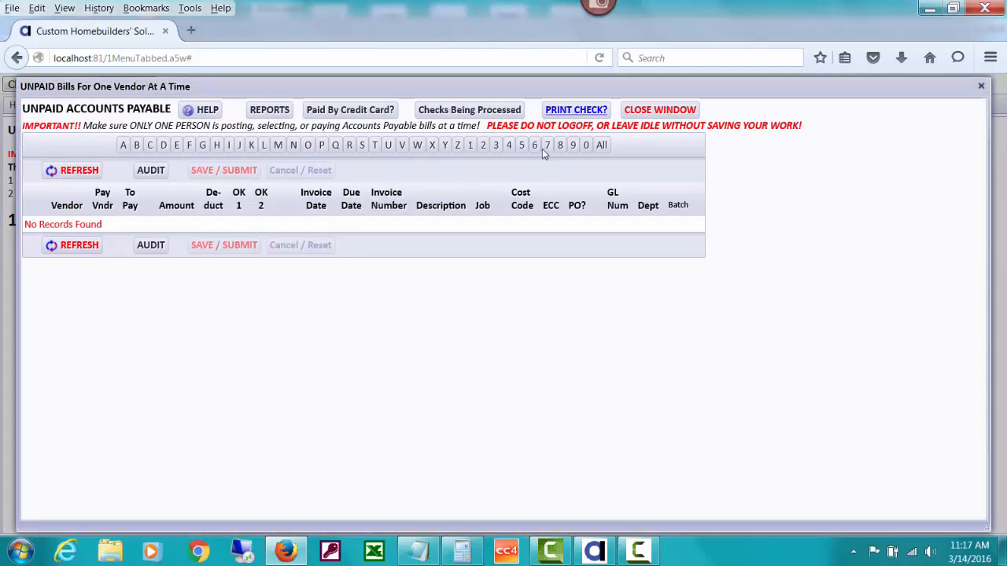
{"action": "left_click", "coordinate": [635, 115]}
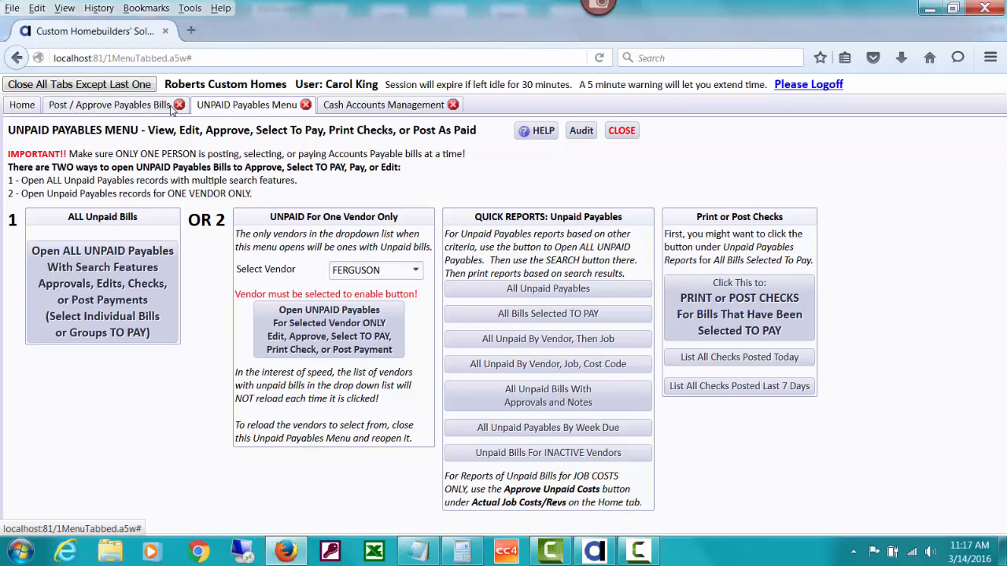
Start a new job-related payables bill for the vendor FERGUSON
{"action": "left_click", "coordinate": [145, 106]}
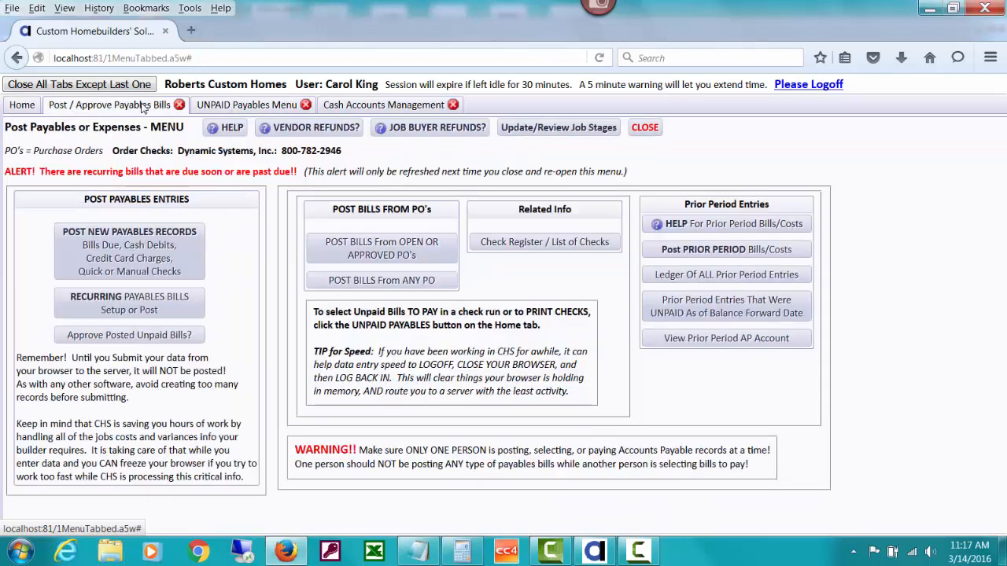
{"action": "left_click", "coordinate": [151, 236]}
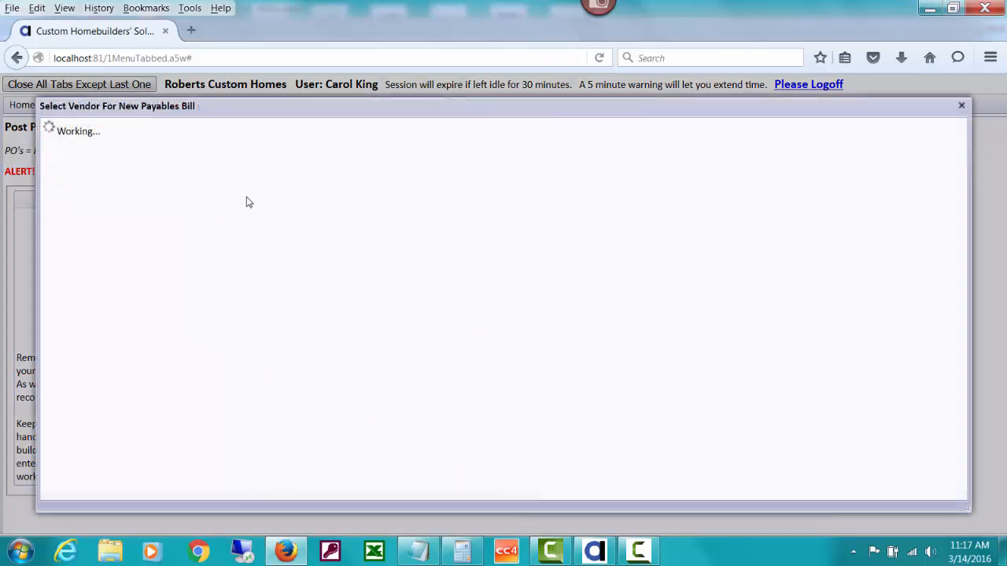
{"action": "type", "text": "f"}
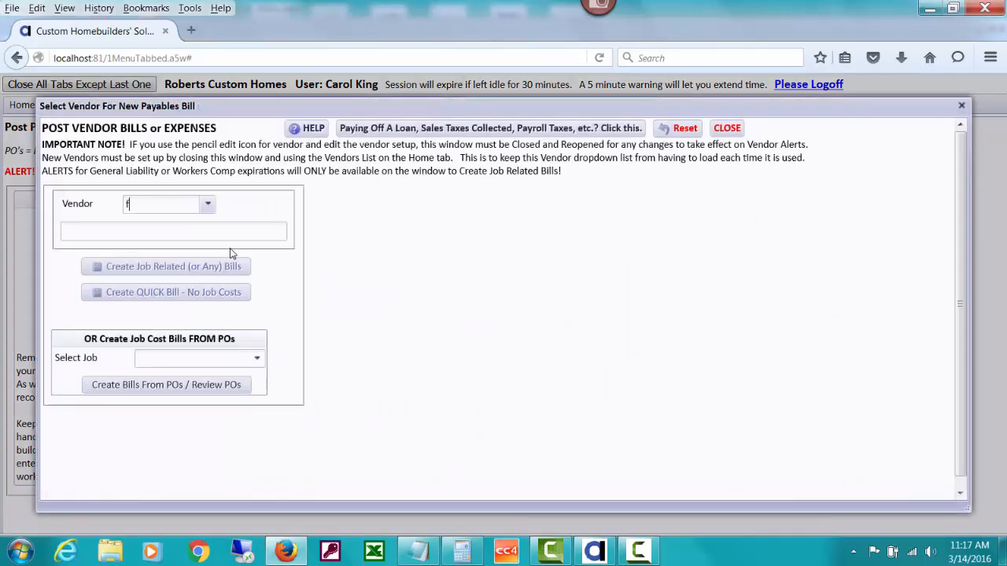
{"action": "type", "text": "er"}
{"action": "left_click", "coordinate": [231, 252]}
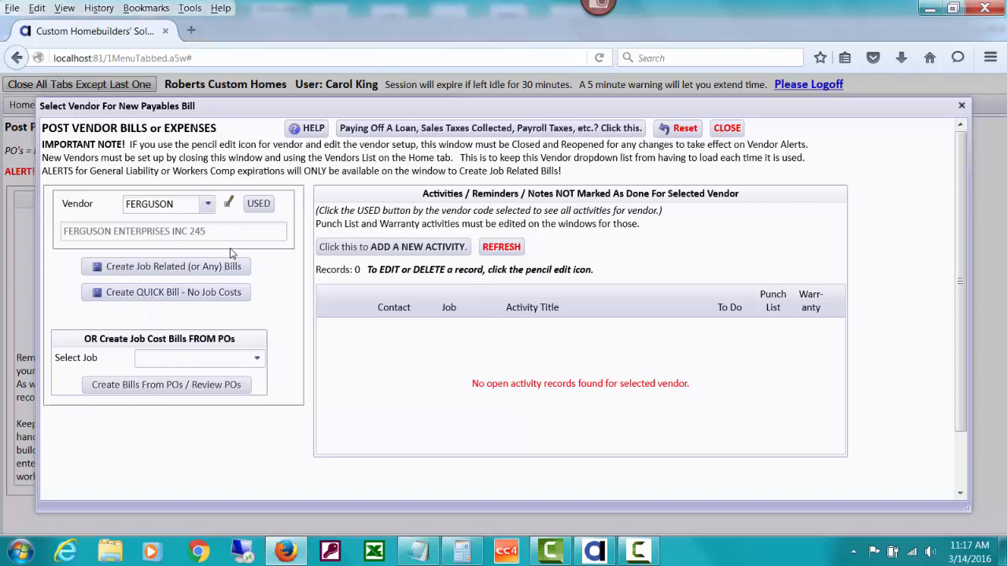
{"action": "left_click", "coordinate": [211, 271]}
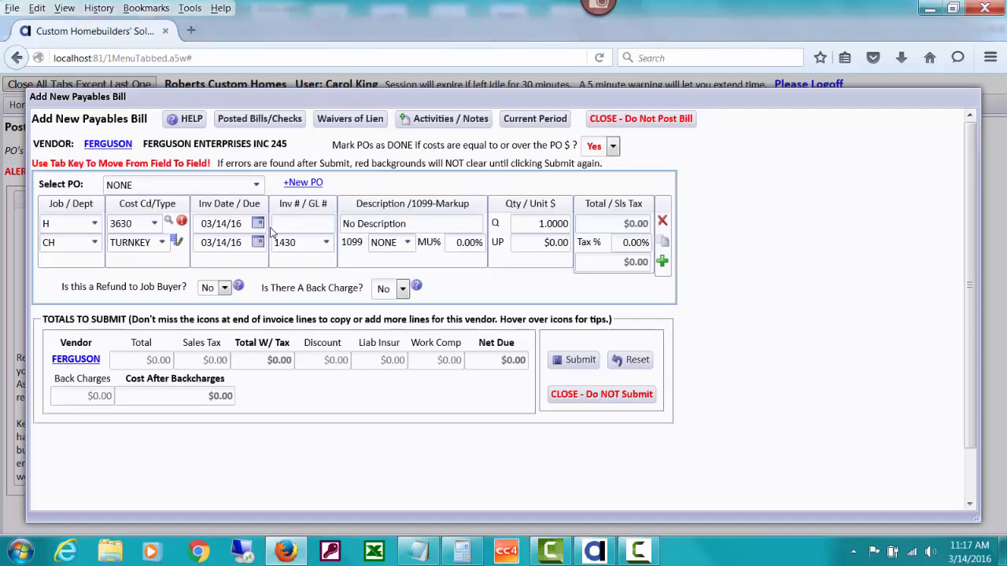
Assign the 3680 plumbing fixture allowance purchase order, accept the duplicate invoice number, and change the description to "Plumbing-Refund 2nd Sink"
{"action": "left_click", "coordinate": [256, 185]}
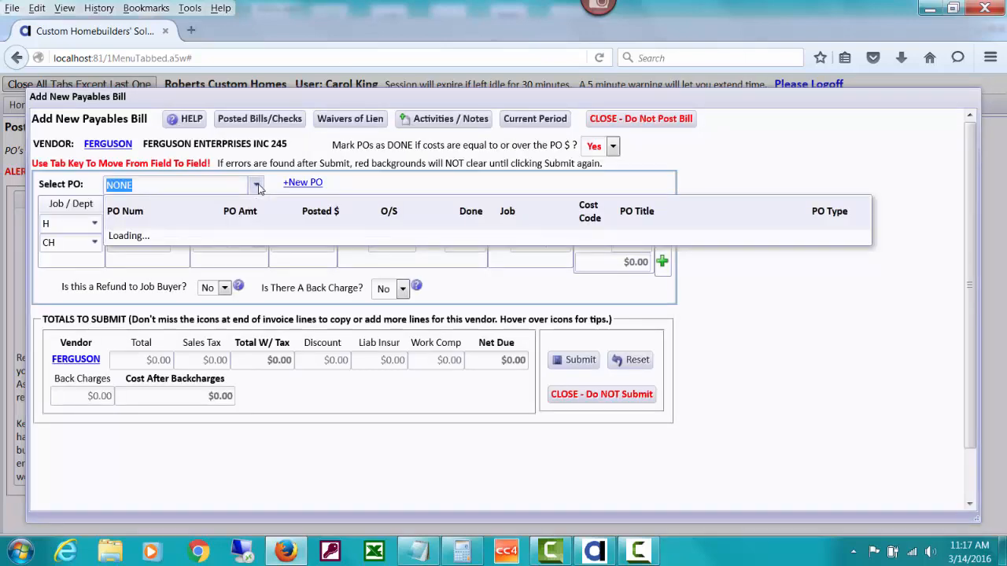
{"action": "left_click", "coordinate": [237, 259]}
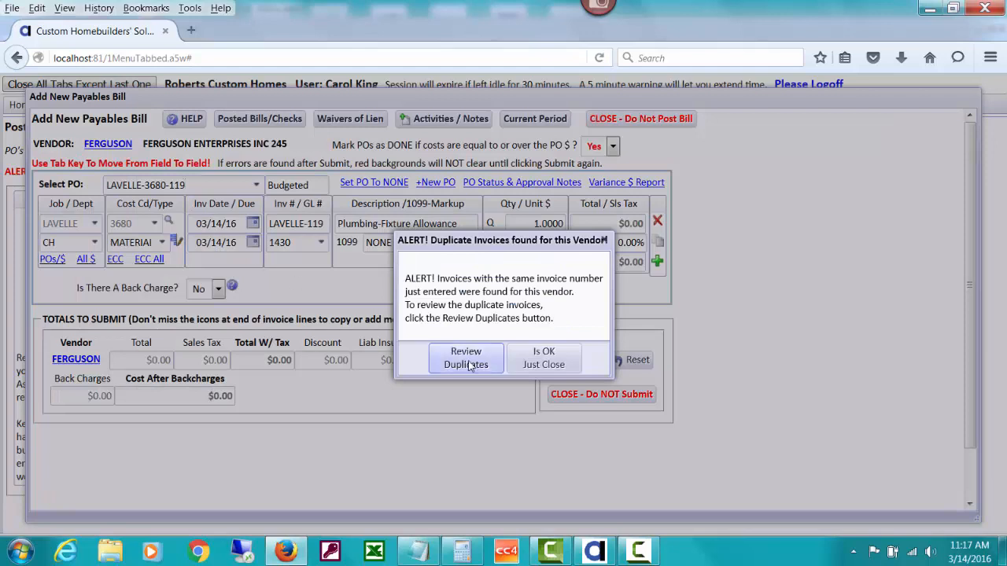
{"action": "left_click", "coordinate": [519, 368]}
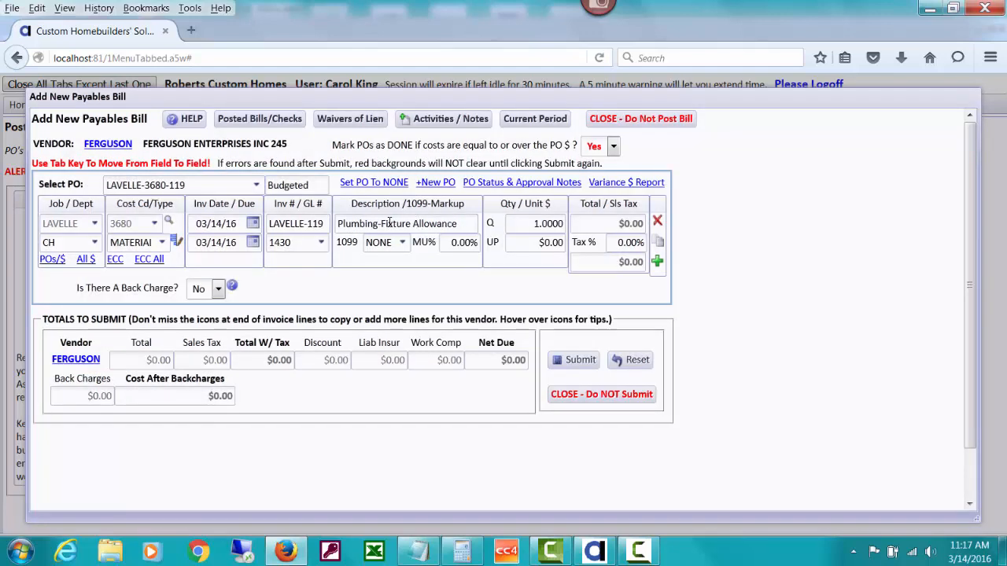
{"action": "left_click_drag", "start_coordinate": [382, 224], "coordinate": [476, 226]}
{"action": "type", "text": "Refu"}
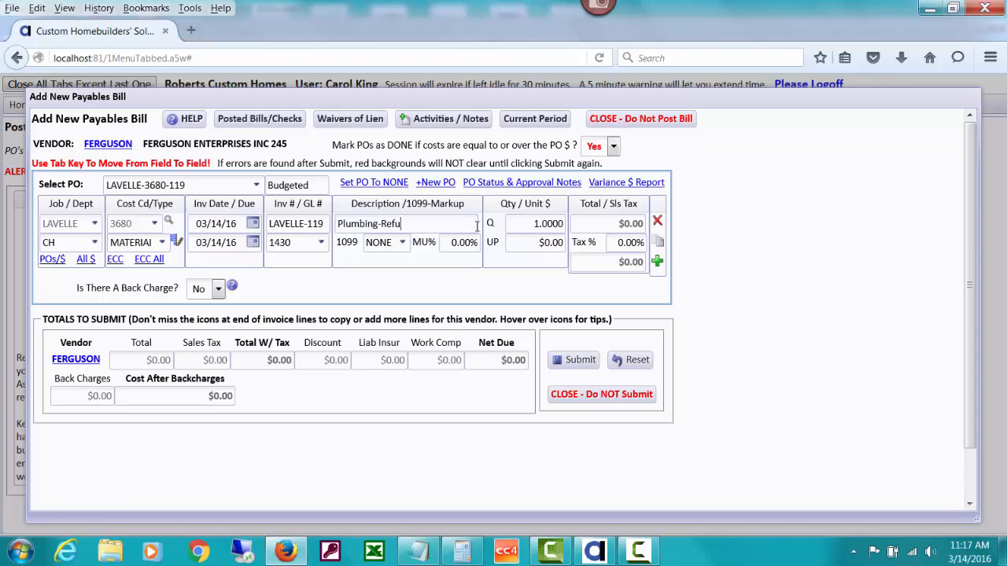
{"action": "type", "text": "nd 2nd Sink"}
Set the refund bill's unit price to -175 and its sales tax to 8.25%
{"action": "key", "text": "Tab"}
{"action": "key", "text": "Tab"}
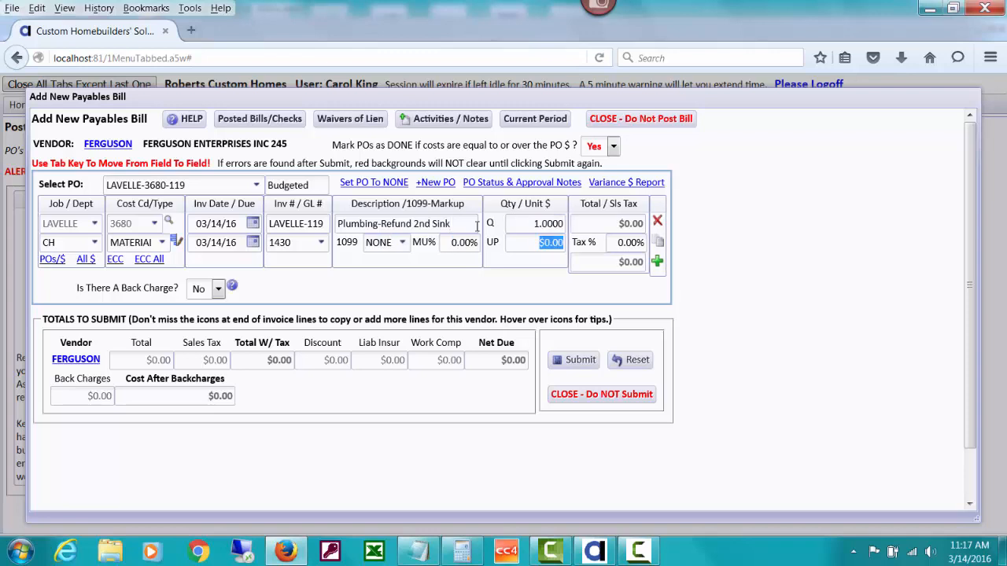
{"action": "type", "text": "175"}
{"action": "key", "text": "BackSpace"}
{"action": "key", "text": "BackSpace"}
{"action": "type", "text": "75"}
{"action": "key", "text": "Tab"}
{"action": "type", "text": "8.25"}
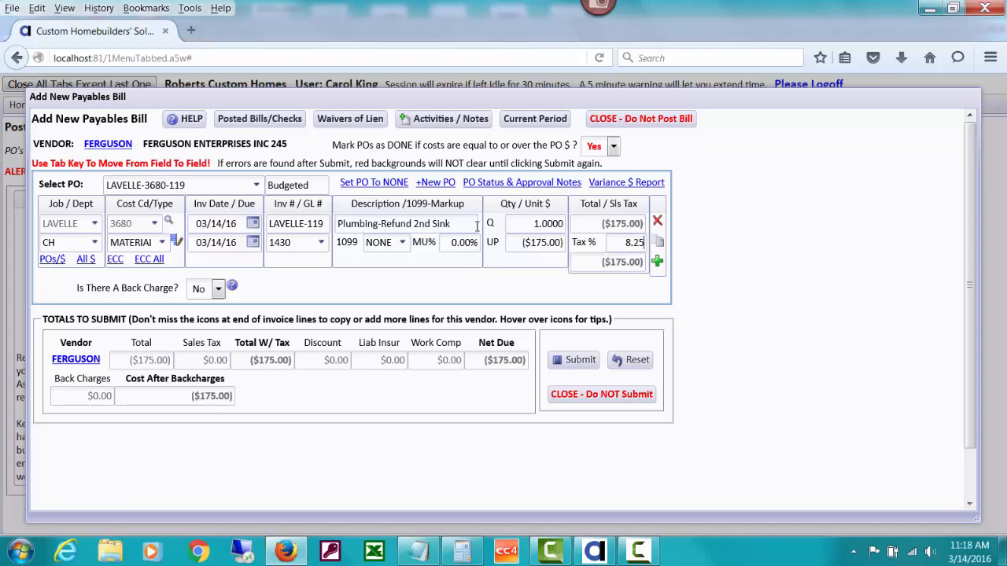
{"action": "key", "text": "Tab"}
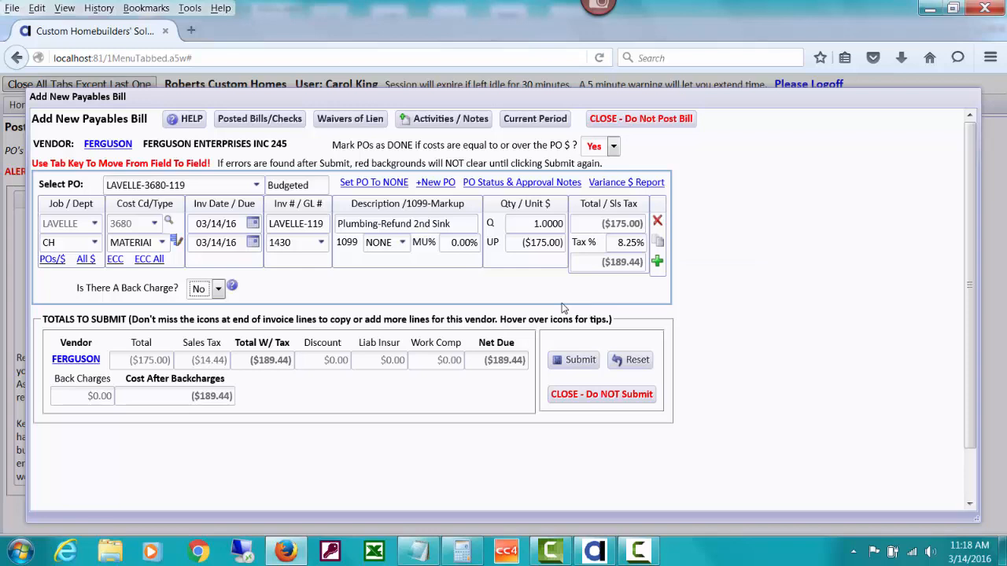
Submit the negative bill for immediate payment and accept the negative amount
{"action": "left_click", "coordinate": [574, 360]}
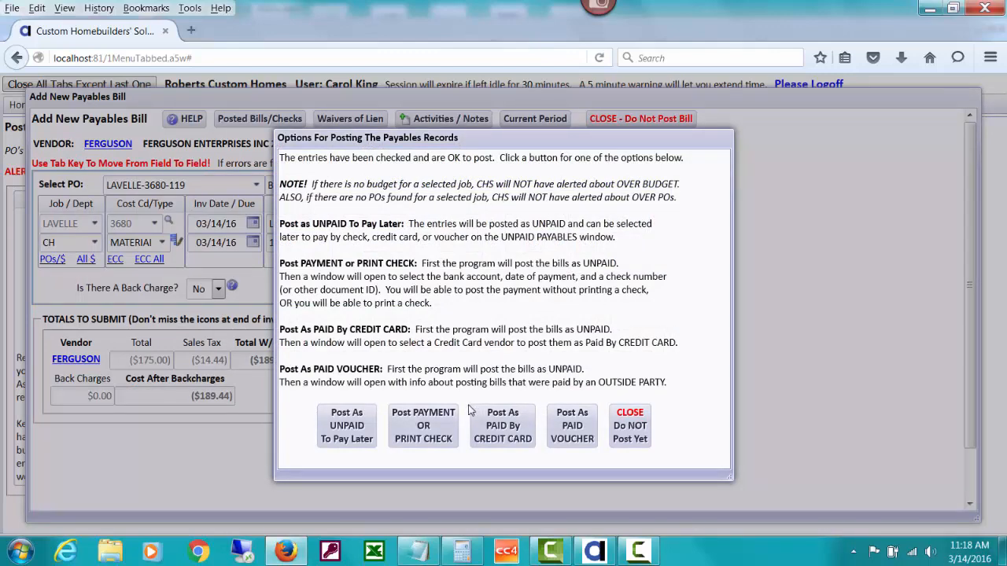
{"action": "left_click", "coordinate": [444, 428]}
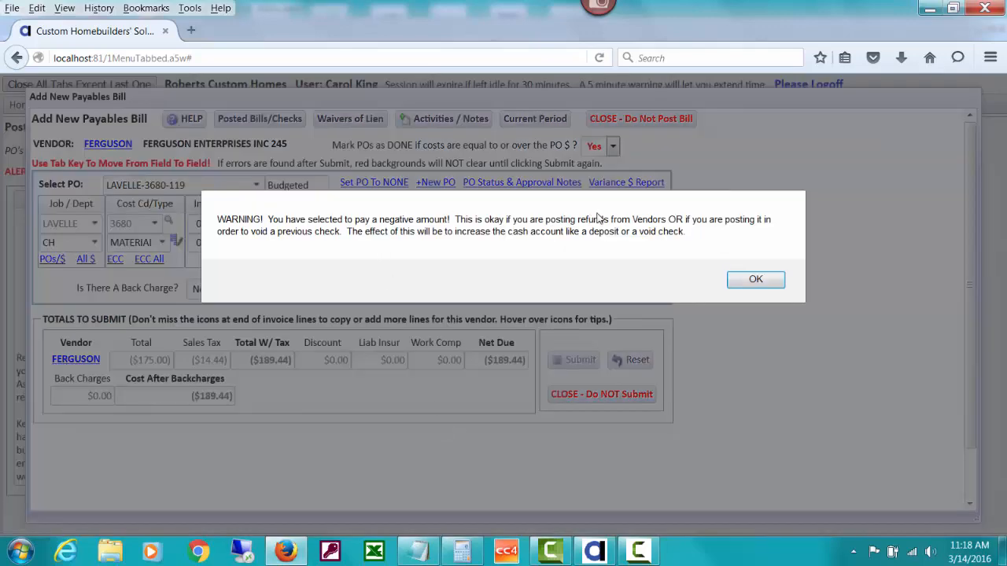
{"action": "left_click", "coordinate": [755, 282]}
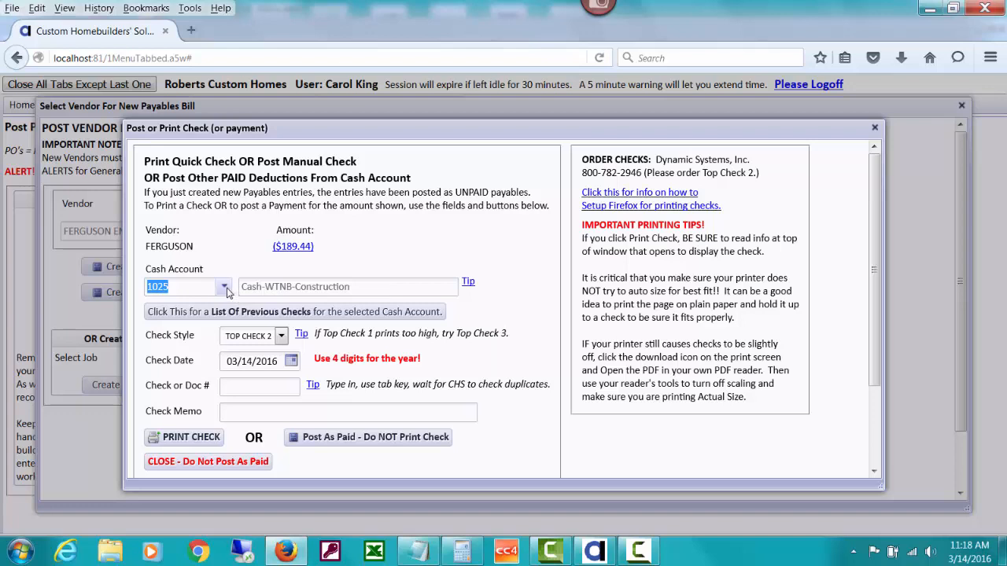
Try to post the refund as paid without printing, using check date 03/07/2016 and document number 1.030716
{"action": "left_click", "coordinate": [228, 384]}
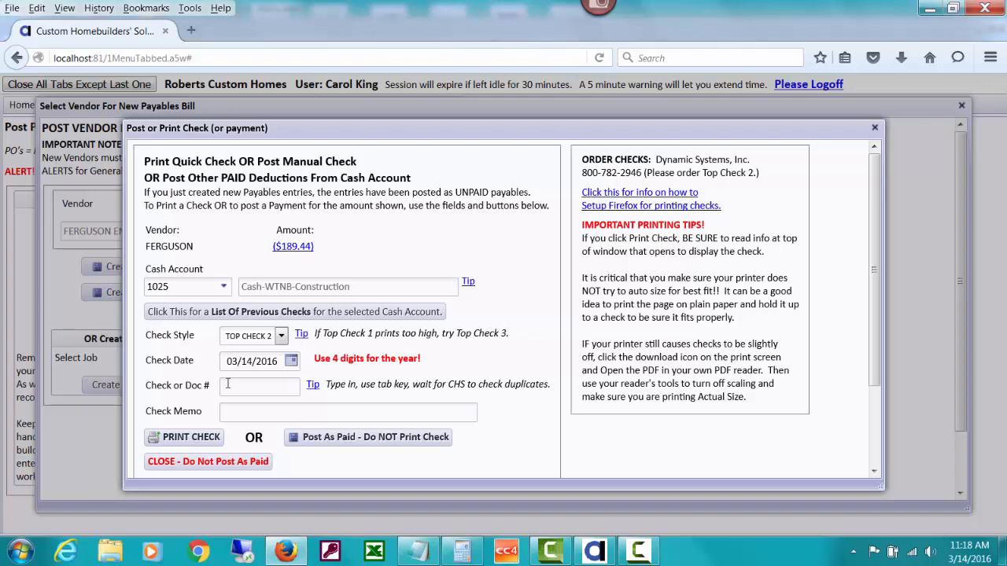
{"action": "left_click", "coordinate": [291, 361]}
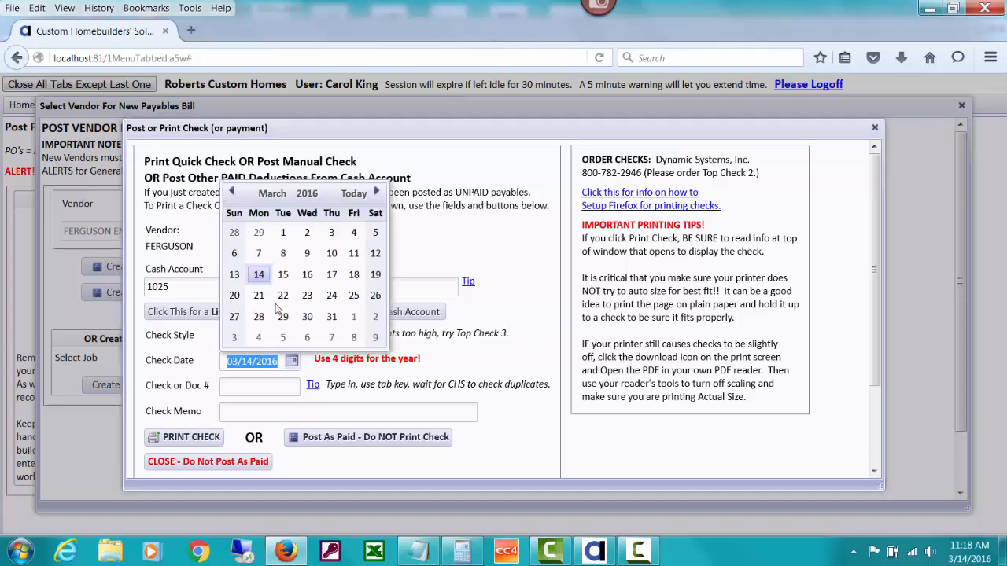
{"action": "left_click", "coordinate": [258, 254]}
{"action": "left_click", "coordinate": [233, 385]}
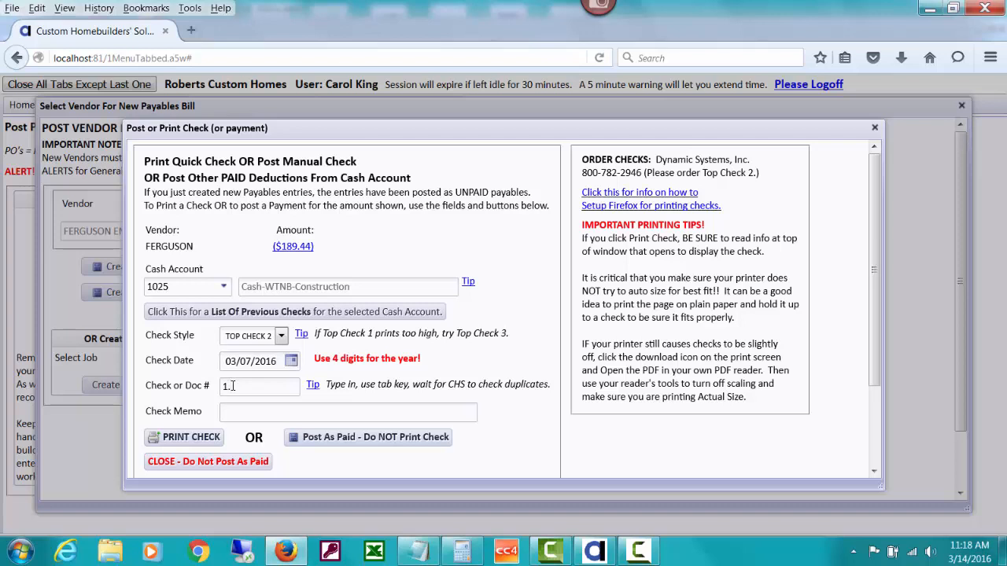
{"action": "type", "text": "1030716"}
{"action": "key", "text": "Tab"}
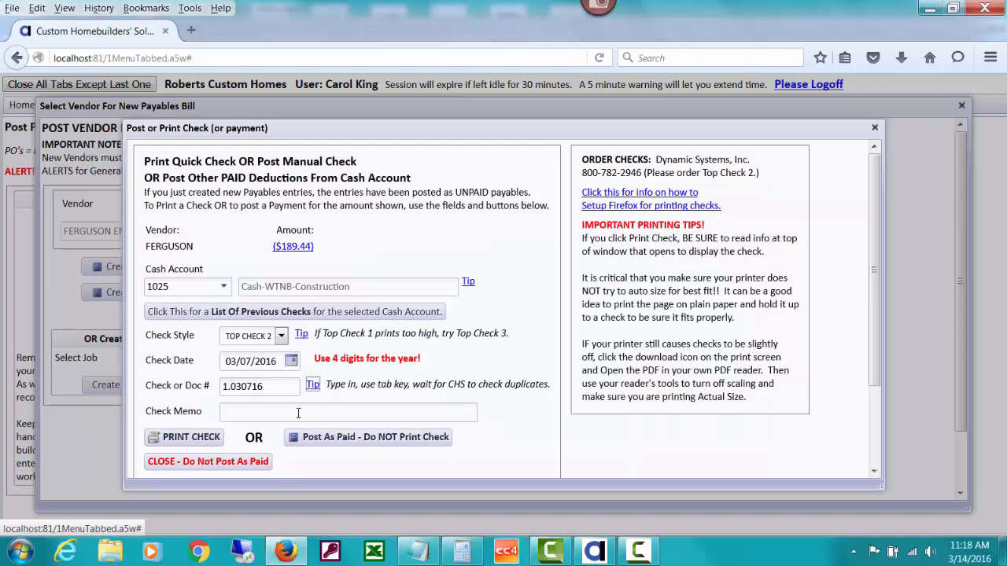
{"action": "left_click", "coordinate": [359, 442]}
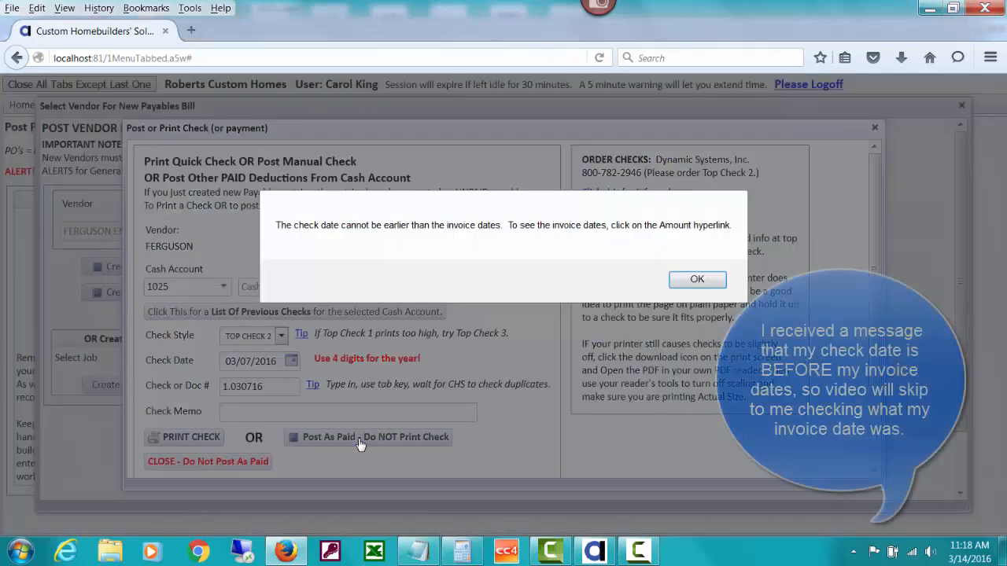
{"action": "left_click", "coordinate": [692, 281]}
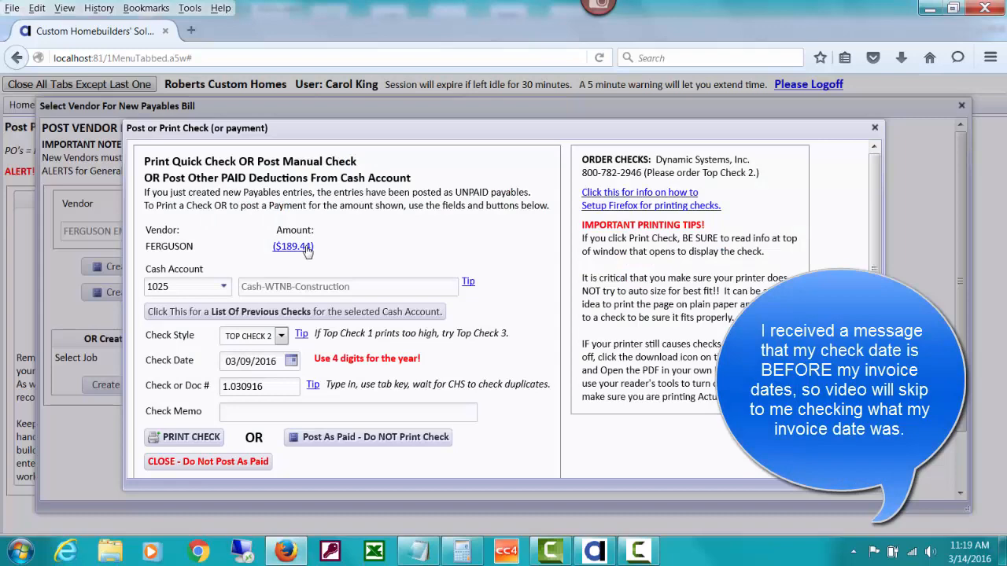
Review the invoice dates in the Ferguson refund batch and close the ledger
{"action": "left_click", "coordinate": [308, 247]}
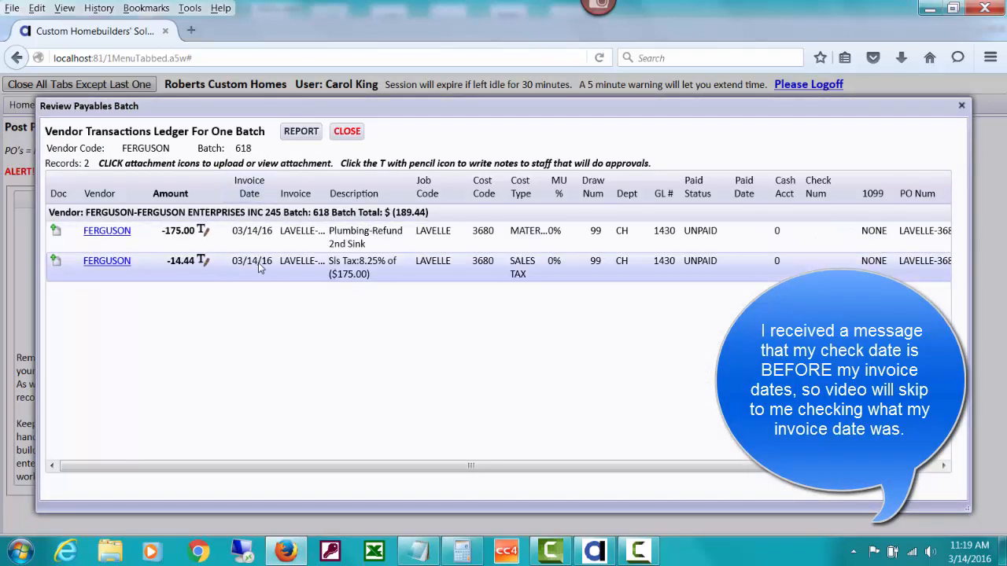
{"action": "left_click", "coordinate": [346, 132]}
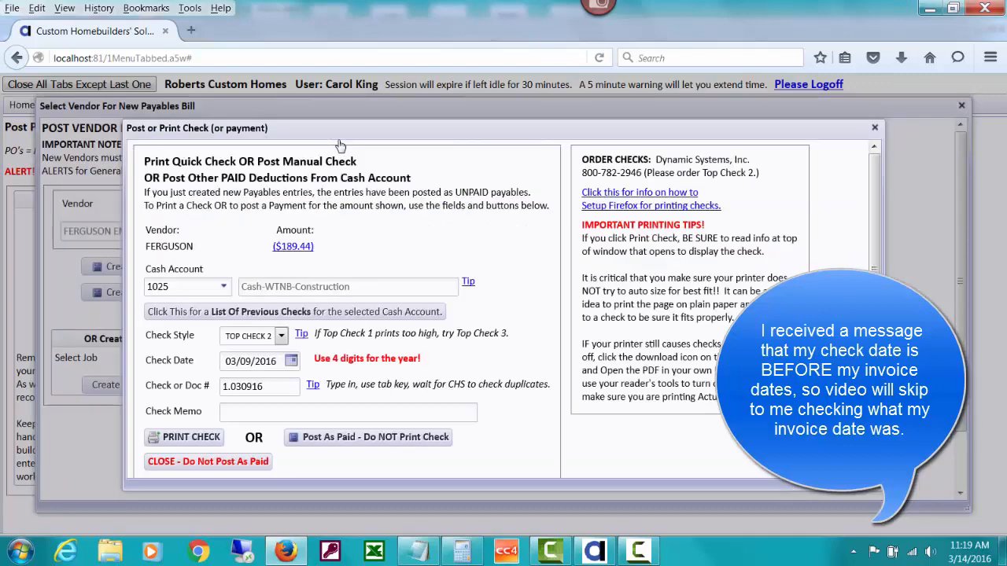
Post the refund as paid without printing, using check date 03/14/2016 and document number 2.031416
{"action": "left_click", "coordinate": [292, 361]}
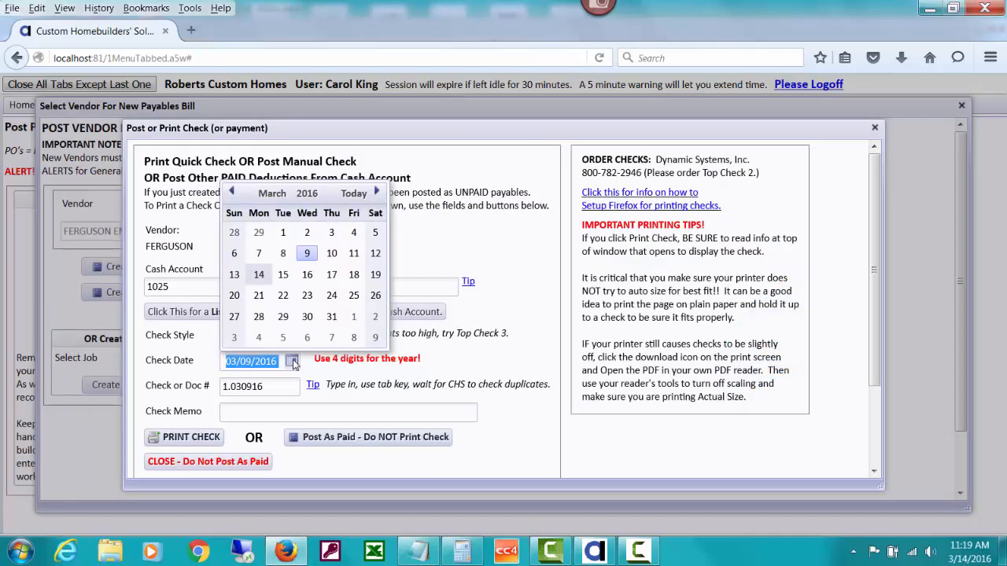
{"action": "left_click", "coordinate": [260, 280]}
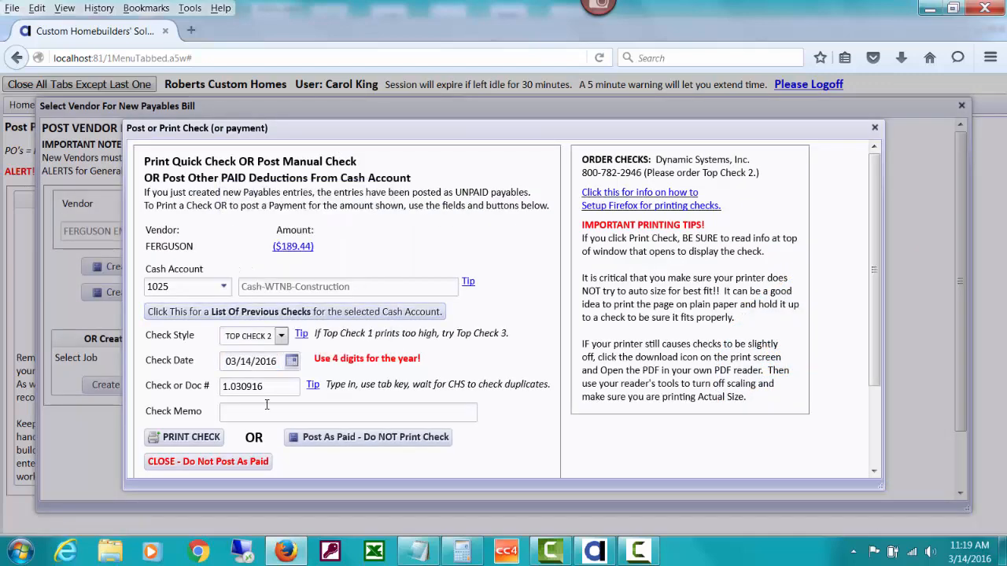
{"action": "left_click_drag", "start_coordinate": [222, 387], "coordinate": [286, 382]}
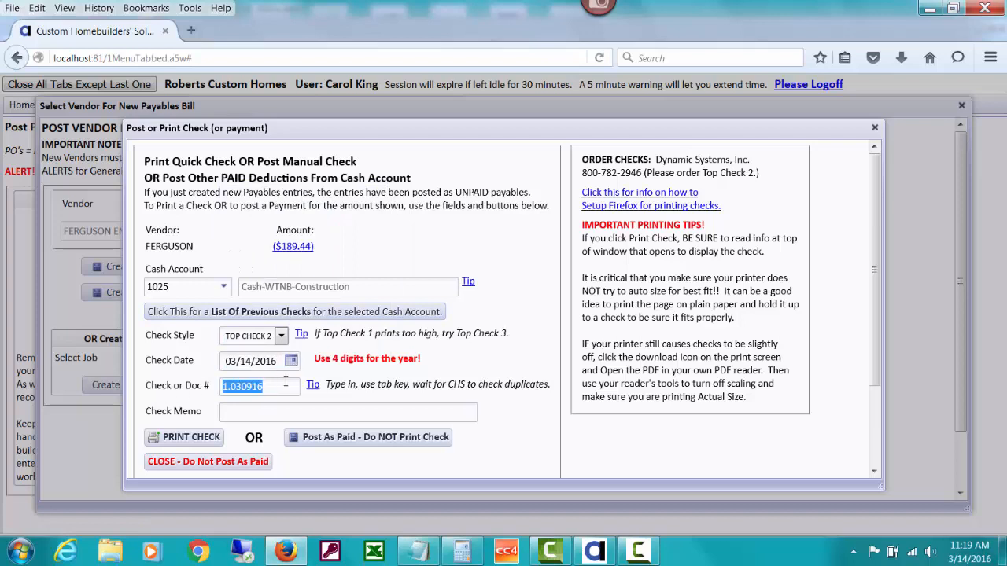
{"action": "type", "text": "2.03"}
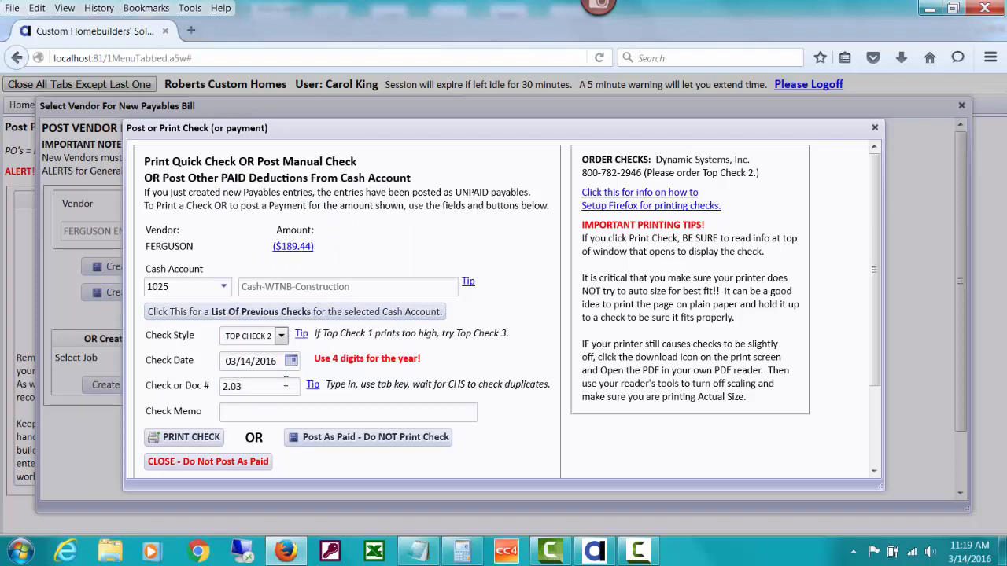
{"action": "type", "text": "1416"}
{"action": "key", "text": "Tab"}
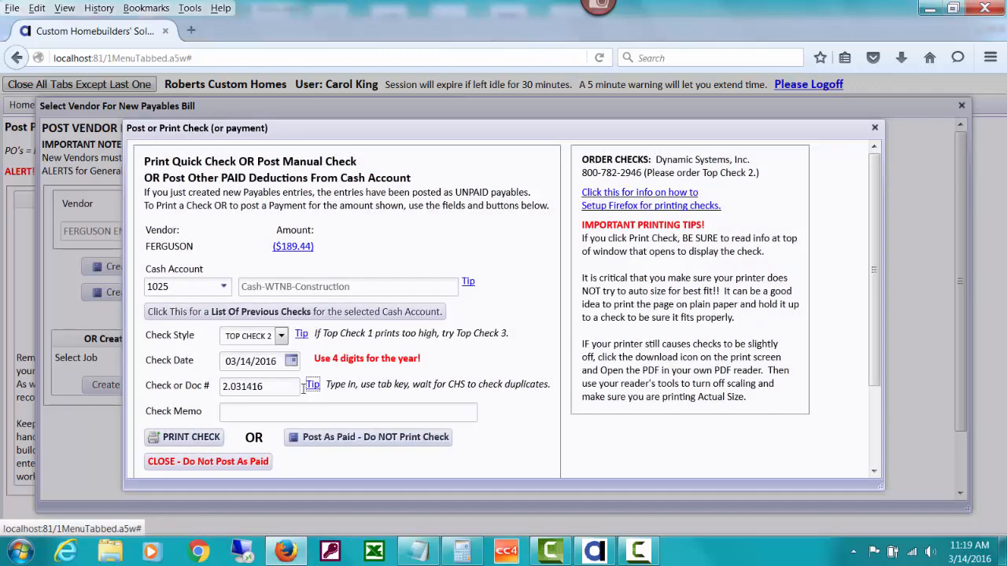
{"action": "left_click", "coordinate": [363, 439]}
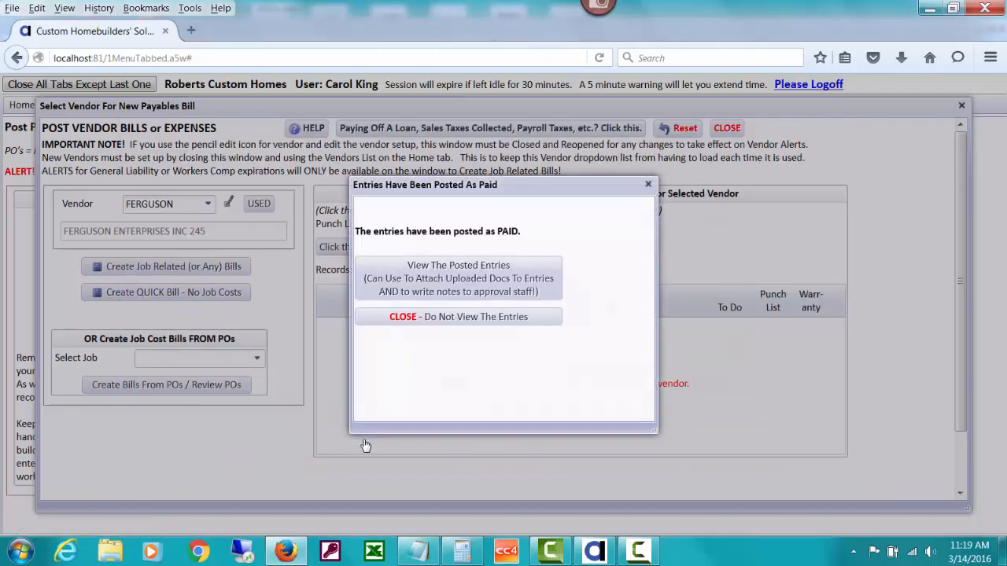
Review the posted refund entries in the batch ledger, and close it along with the vendor bill entry window
{"action": "left_click", "coordinate": [440, 285]}
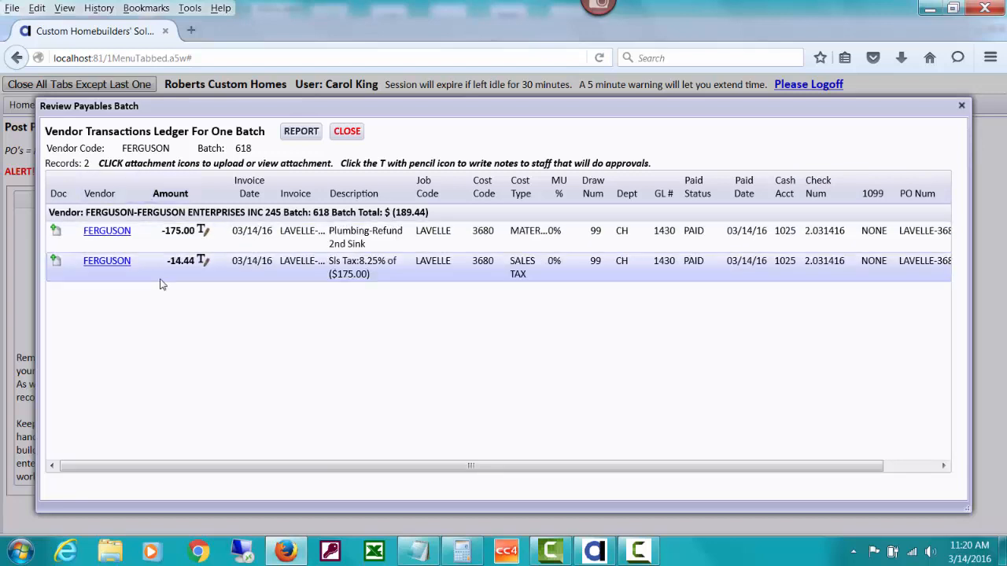
{"action": "left_click", "coordinate": [337, 132]}
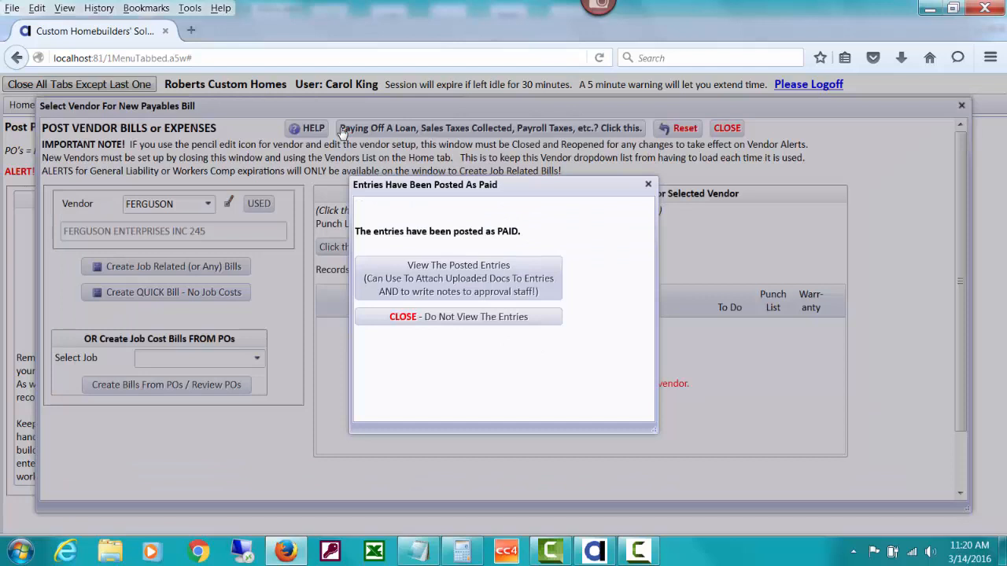
{"action": "left_click", "coordinate": [459, 317]}
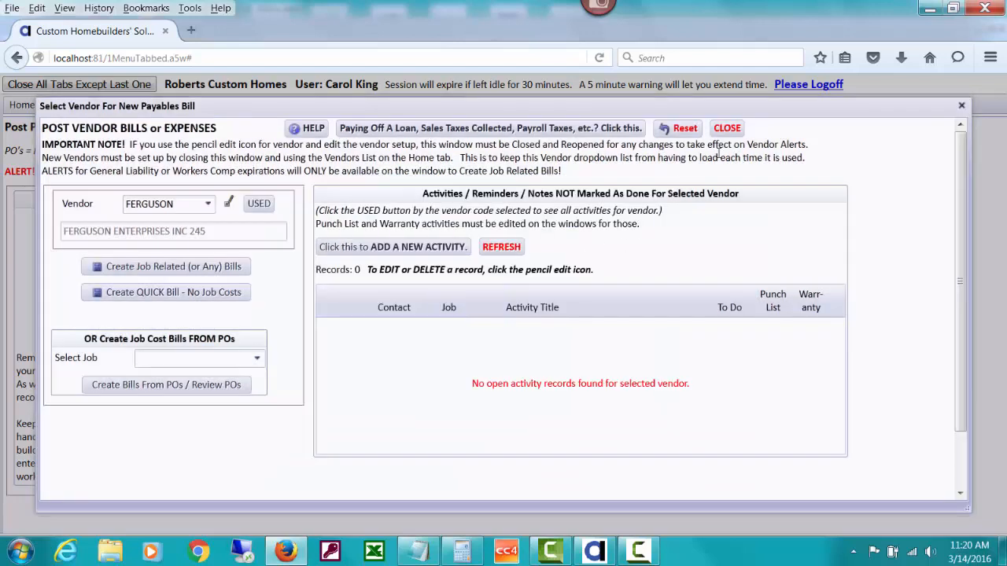
{"action": "left_click", "coordinate": [725, 129]}
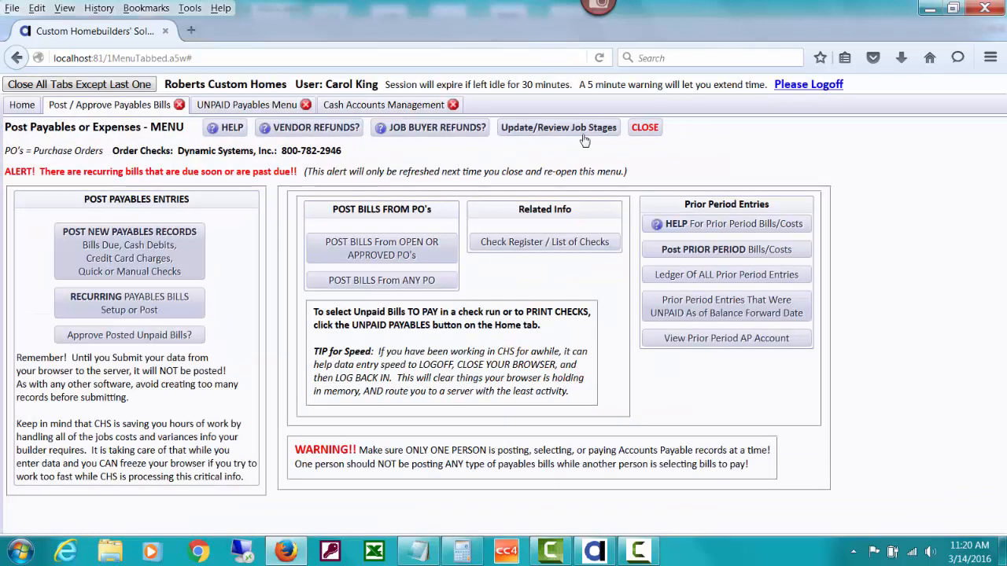
Set the Vendor Transactions quick search to GL dates from 01/02/2004 to 03/16/2016
{"action": "left_click", "coordinate": [23, 105]}
{"action": "left_click", "coordinate": [366, 491]}
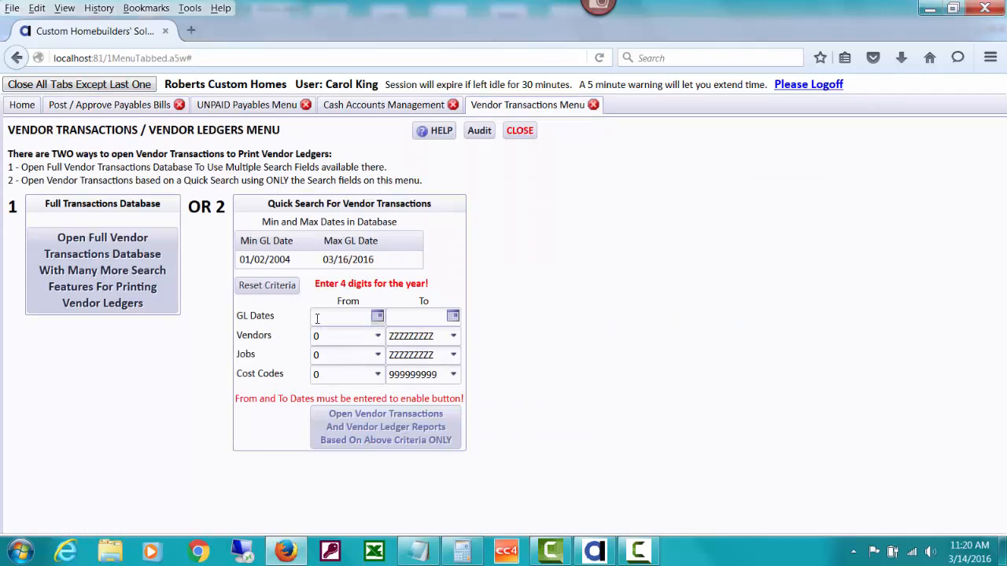
{"action": "left_click", "coordinate": [317, 317]}
{"action": "type", "text": "01/02/200"}
{"action": "type", "text": "4"}
{"action": "type", "text": "03/16/2016"}
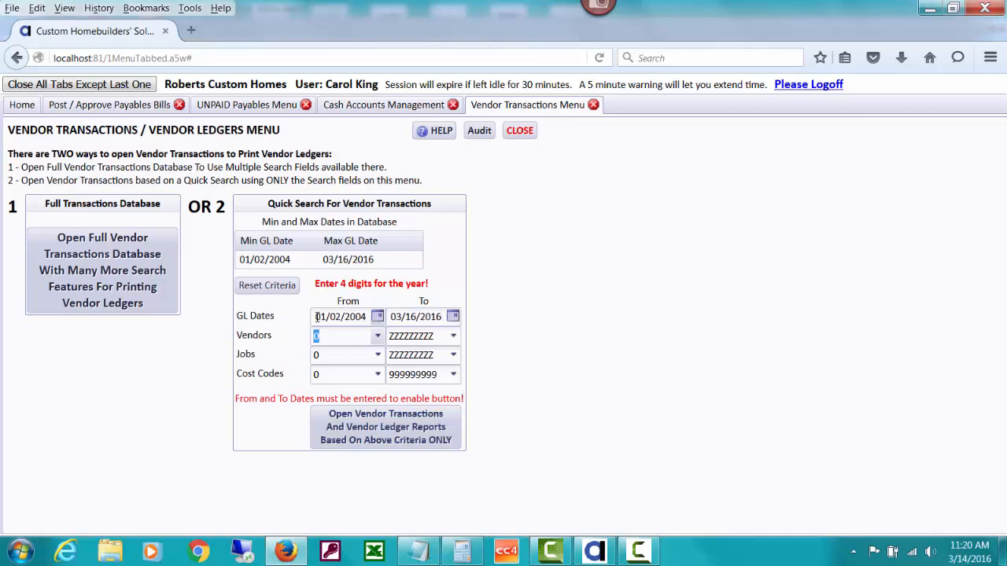
Limit the quick search to vendor FERGUSON, review its transactions ledger through the latest refund entries, and close the ledger
{"action": "type", "text": "fer"}
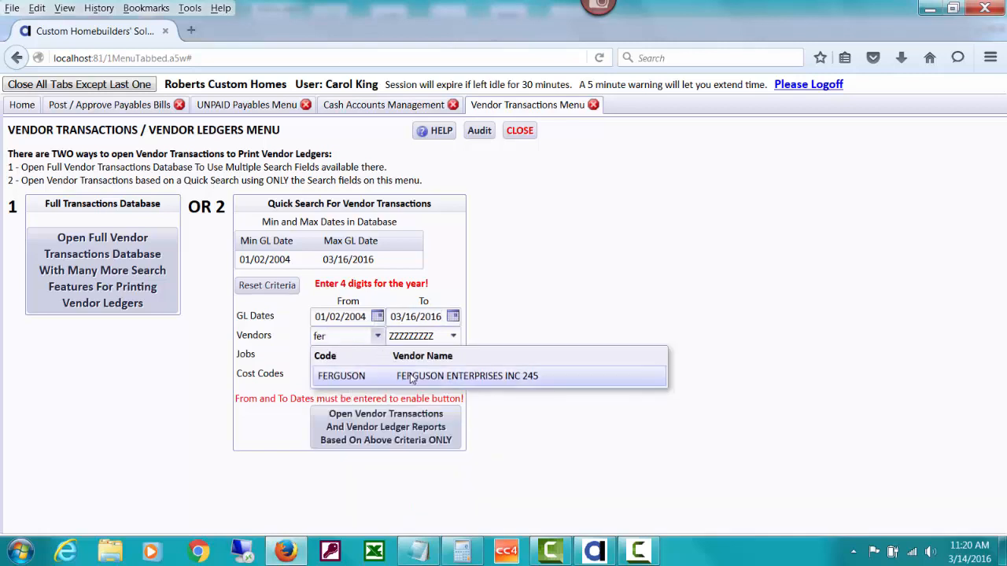
{"action": "left_click", "coordinate": [410, 376]}
{"action": "left_click", "coordinate": [405, 424]}
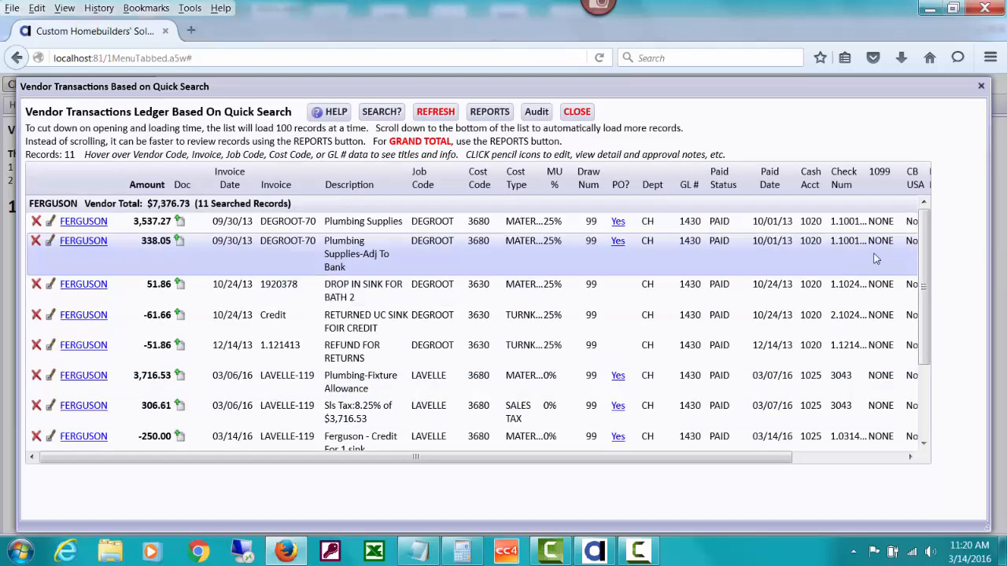
{"action": "left_click_drag", "start_coordinate": [926, 253], "coordinate": [934, 344]}
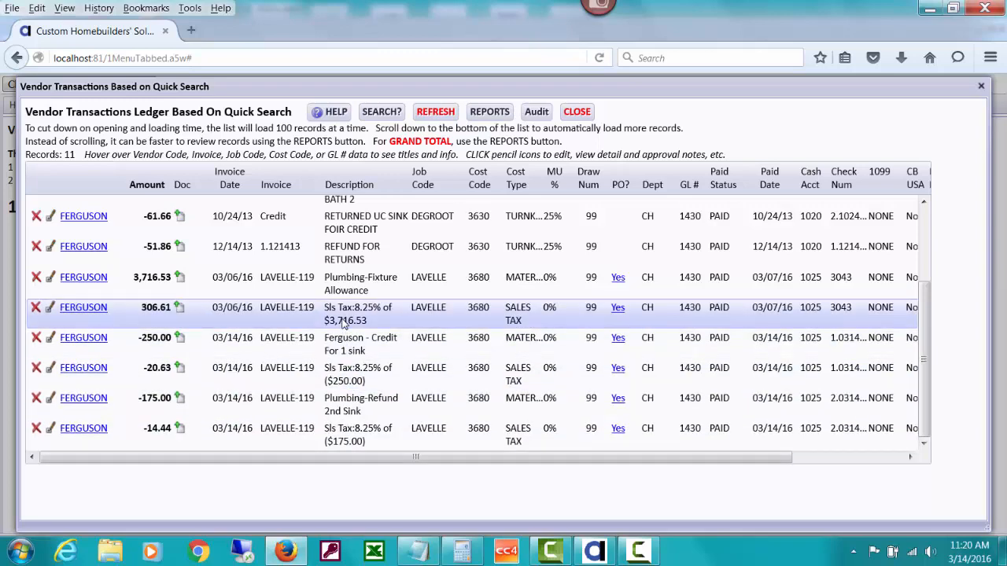
{"action": "left_click", "coordinate": [577, 114]}
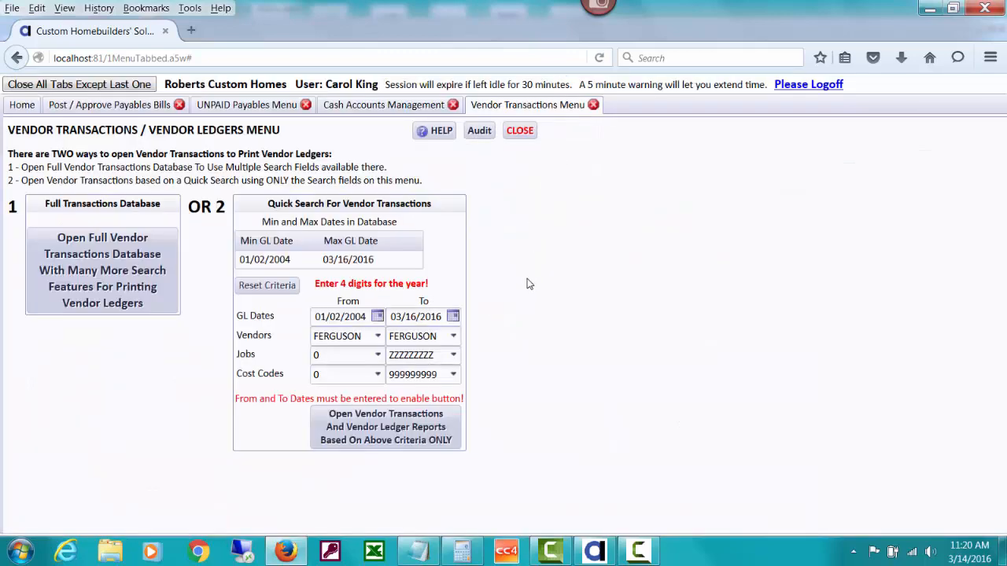